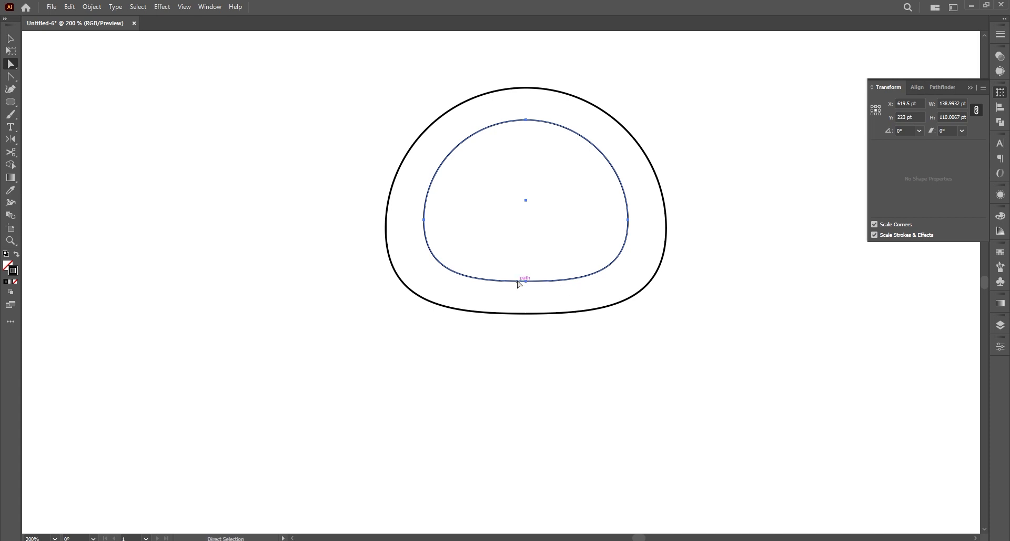
Shorten the lower direction handles of the inner head shape's two side anchors to round its bottom edge
click(526, 120)
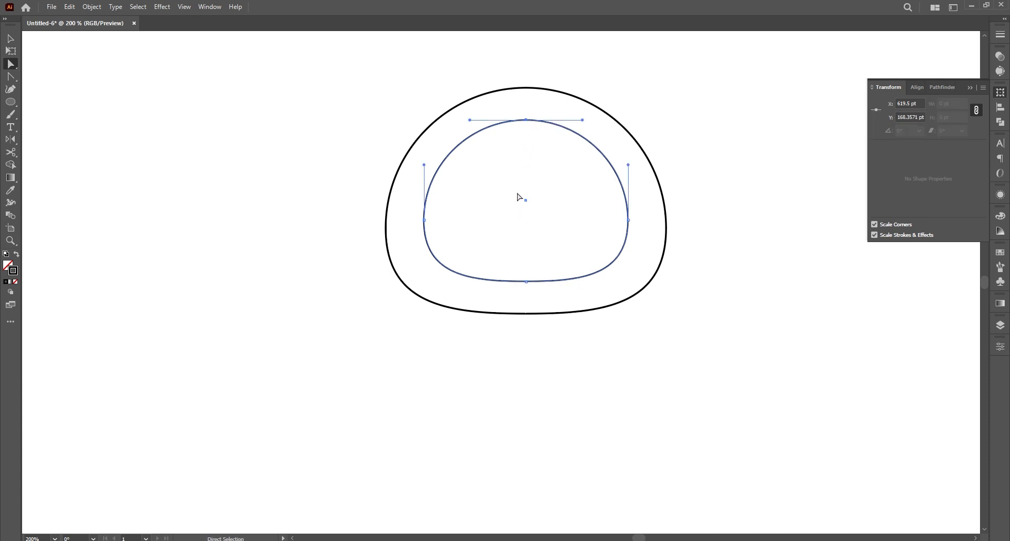
click(424, 220)
drag(423, 275, 423, 258)
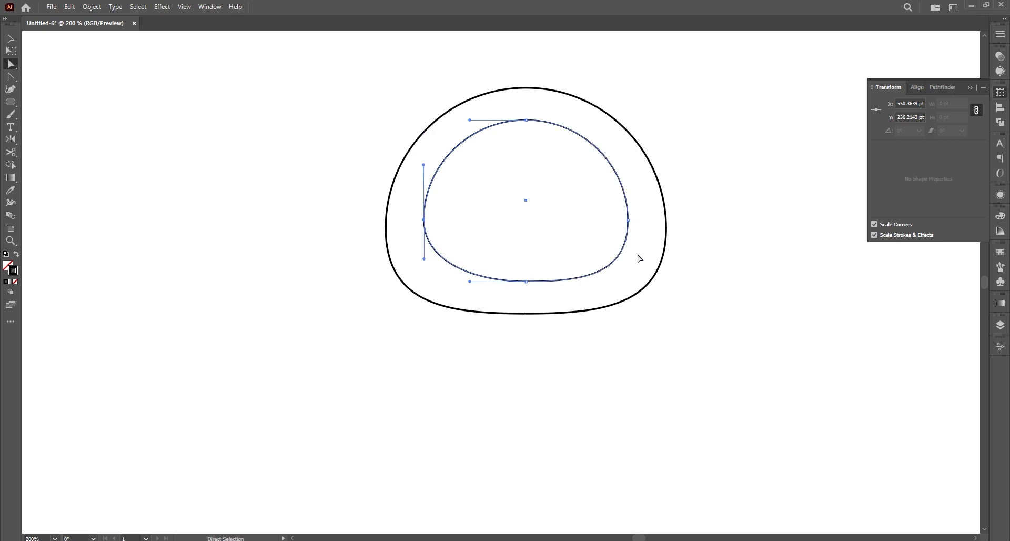
click(628, 221)
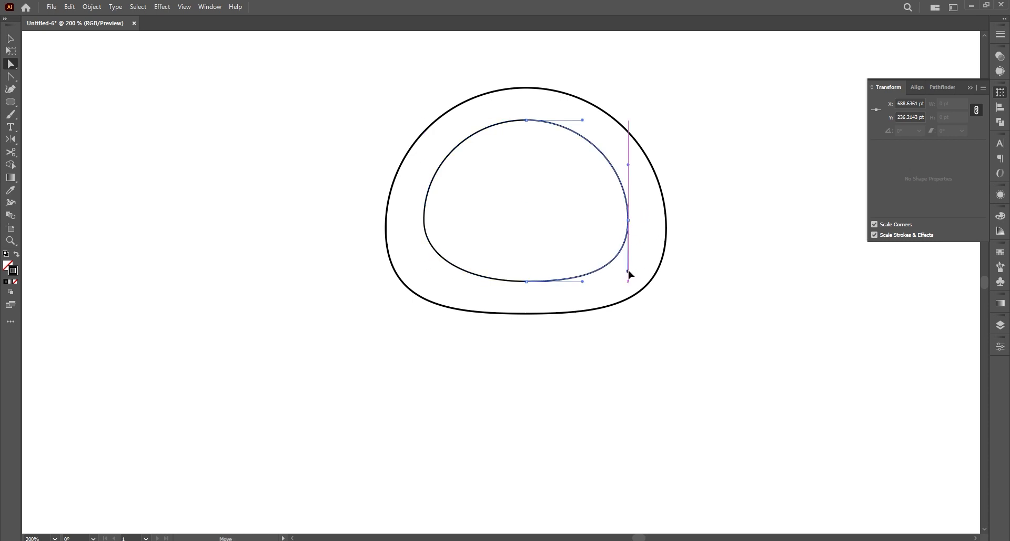
drag(628, 275, 628, 265)
Lower the inner shape's top anchor to about Y 174.5 pt and shorten its handles
click(526, 120)
drag(526, 120, 478, 129)
drag(582, 129, 526, 129)
scroll(536, 191, down, 2)
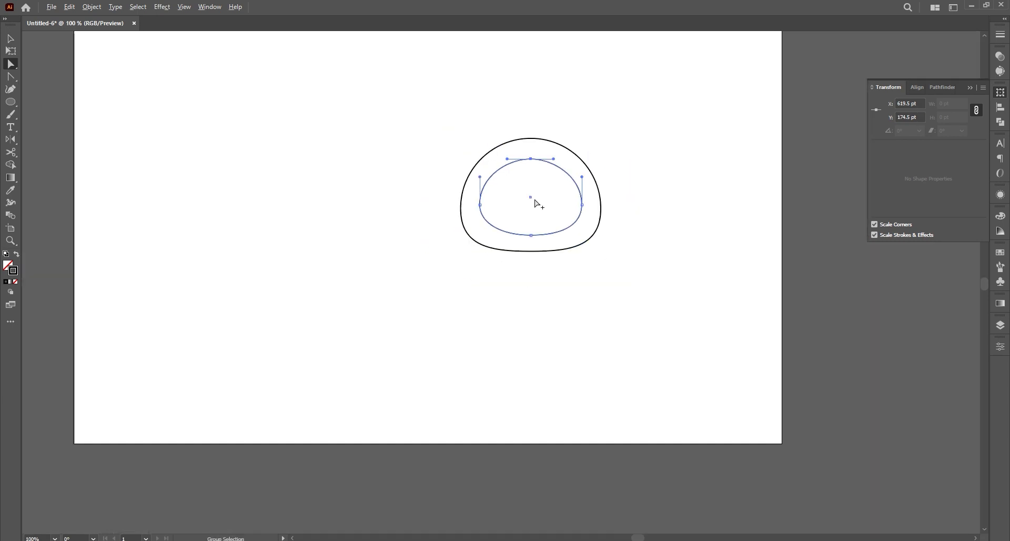
Move both head outlines together up and to the left on the artboard, clearing space beneath them
click(657, 231)
key(v)
drag(544, 235, 427, 147)
click(275, 223)
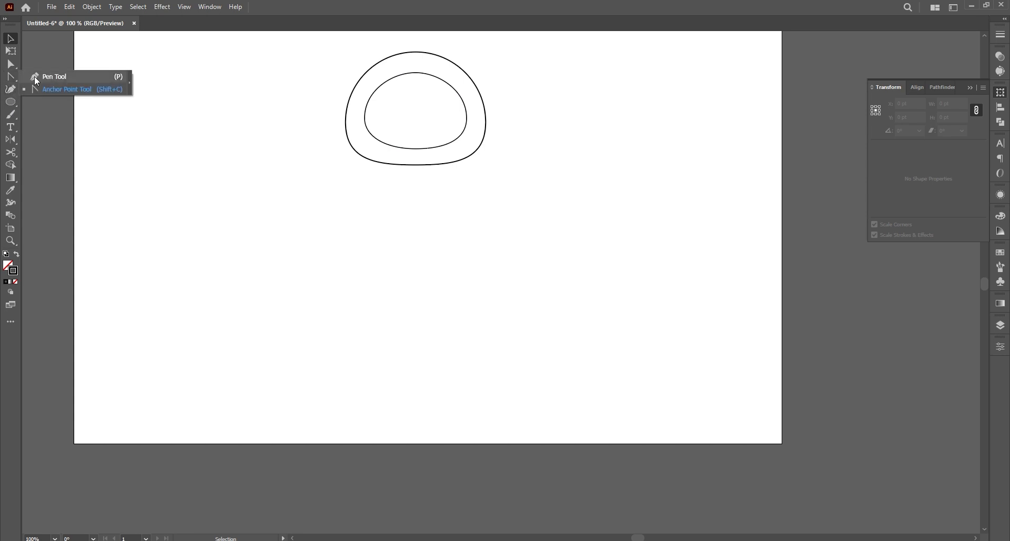
Draw a closed tapered body below the head with the Pen tool, about 240 pt wide with a concave upper edge
click(11, 76)
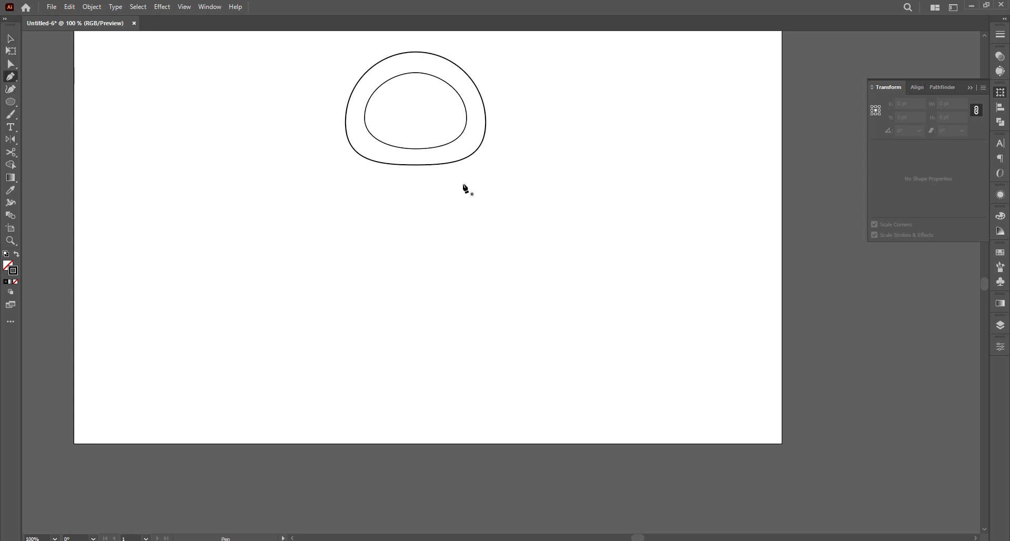
click(322, 146)
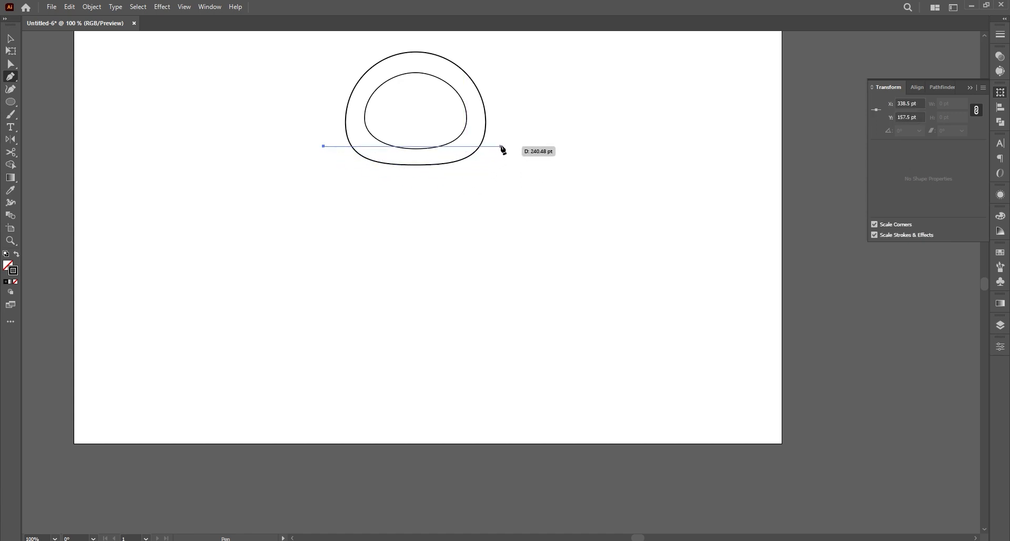
drag(502, 147, 582, 82)
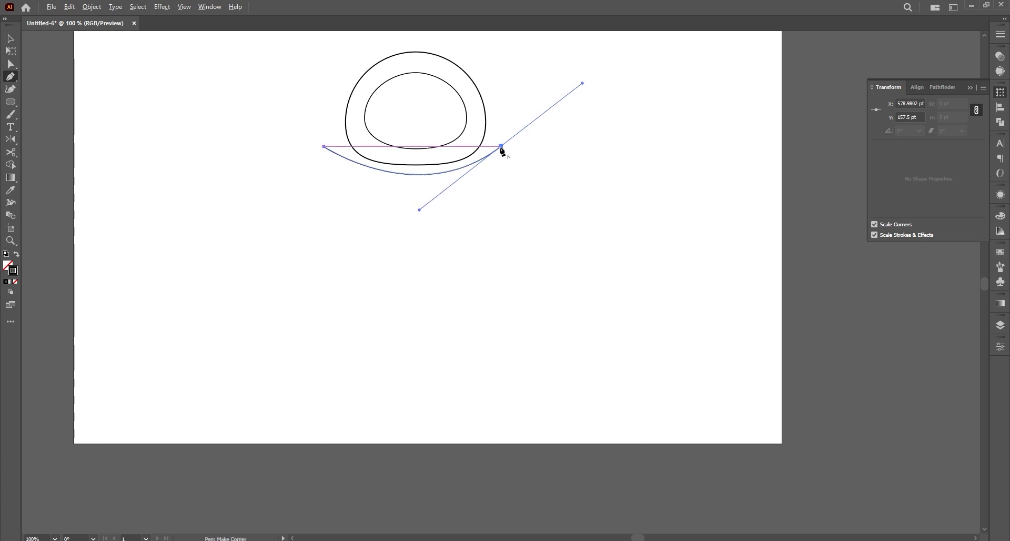
click(502, 146)
drag(423, 375, 349, 373)
click(324, 147)
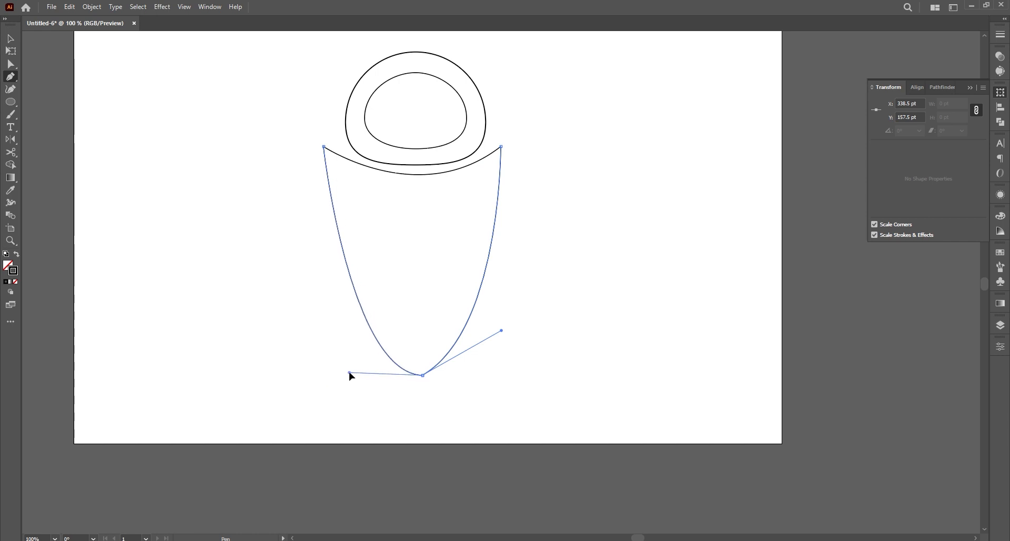
Even out the curve at the body's lower tip and nudge its two upper corners slightly inward and down
drag(500, 332, 495, 363)
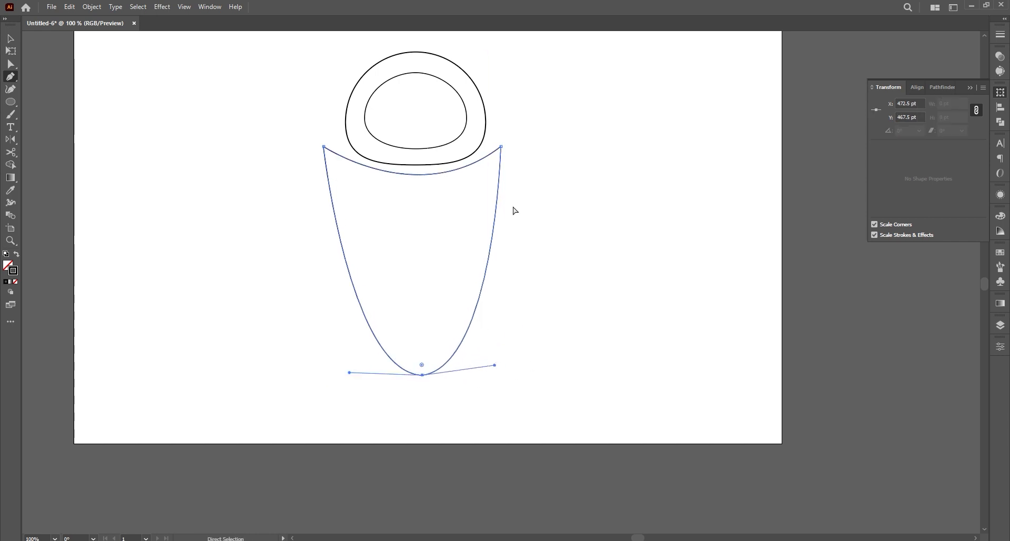
drag(324, 146, 327, 153)
ctrl+click(501, 147)
drag(500, 147, 499, 150)
Round both upper corners of the body outline together
ctrl+click(327, 153)
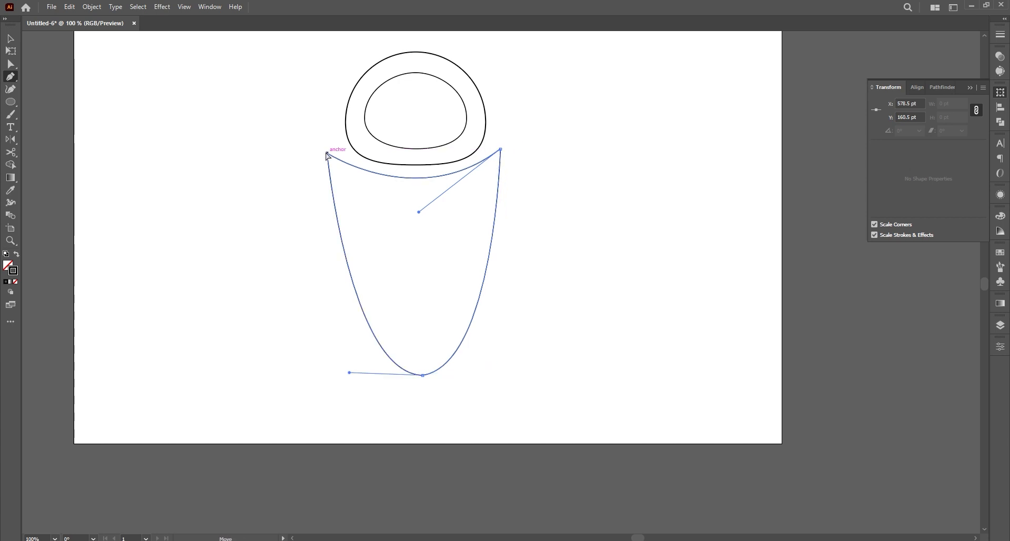
ctrl+shift+click(500, 150)
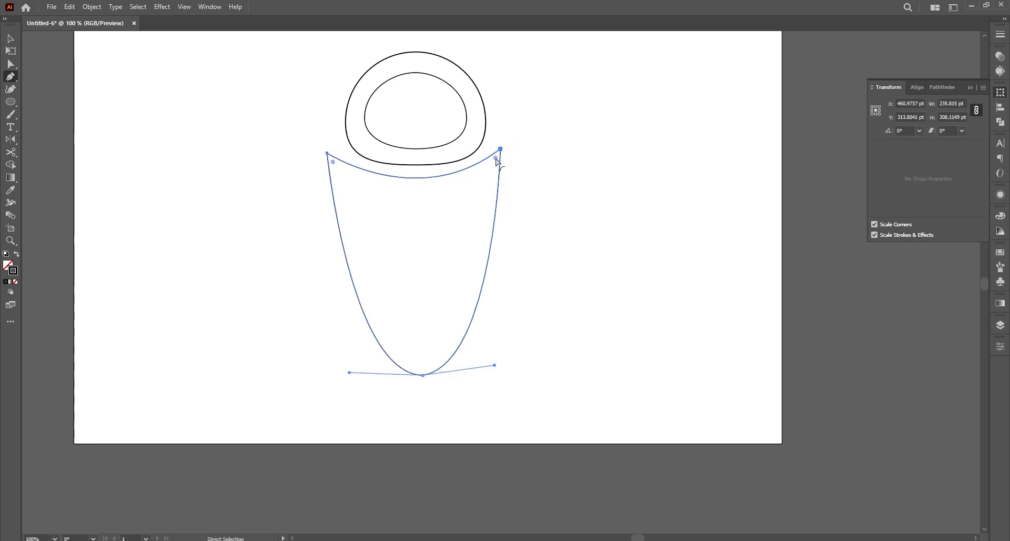
drag(495, 159, 493, 179)
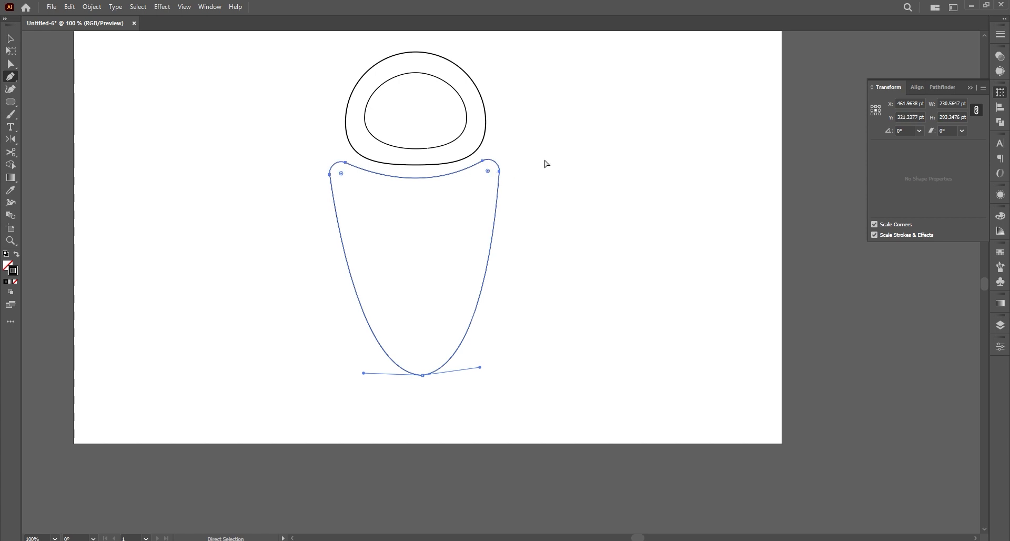
ctrl+click(547, 165)
Draw an upright bar of about 21 by 199 pt beside the body with 10.5 pt fully rounded corners
key(m)
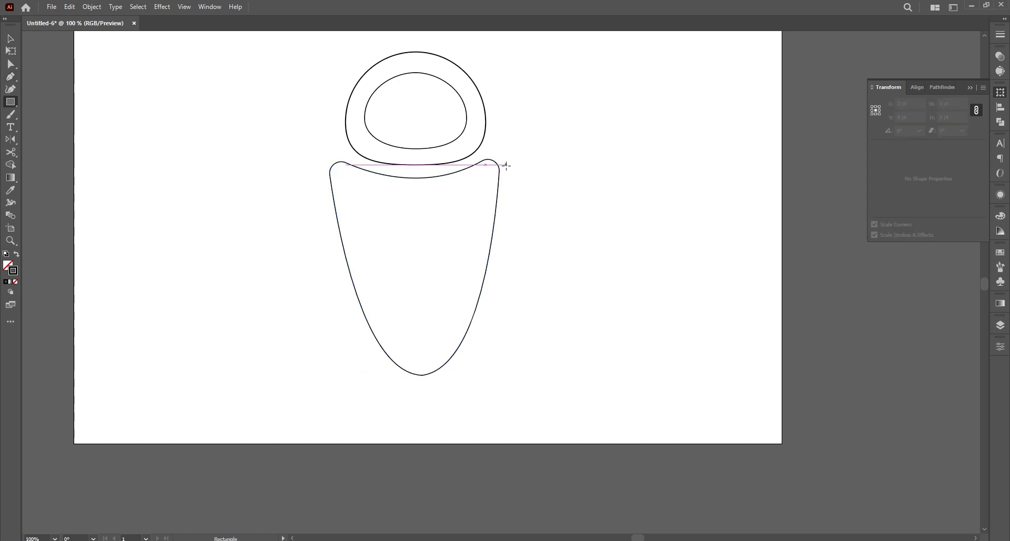
drag(507, 165, 524, 192)
key(a)
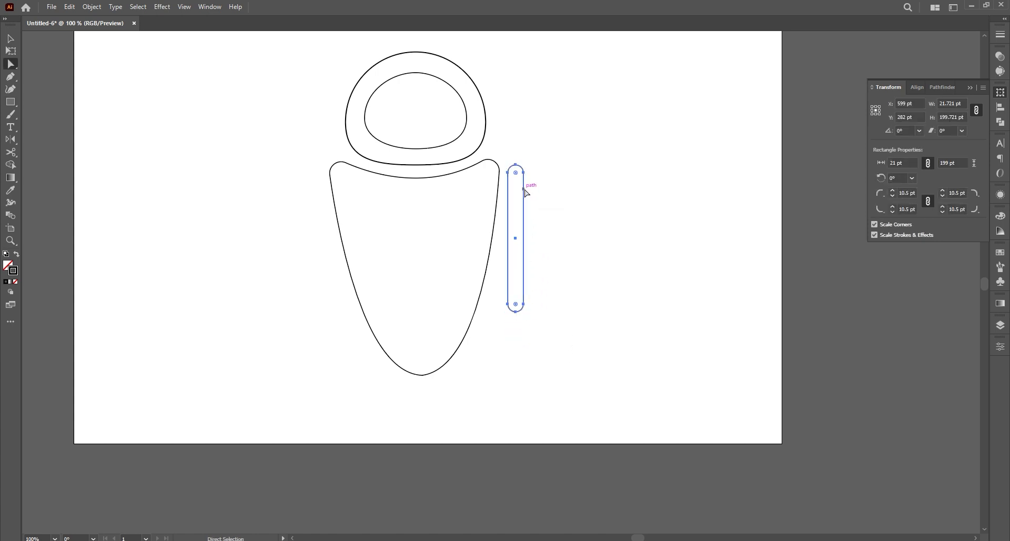
Bend the bar's long sides into an outward-curving arm with the Anchor Point tool and lower it beside the body
click(11, 64)
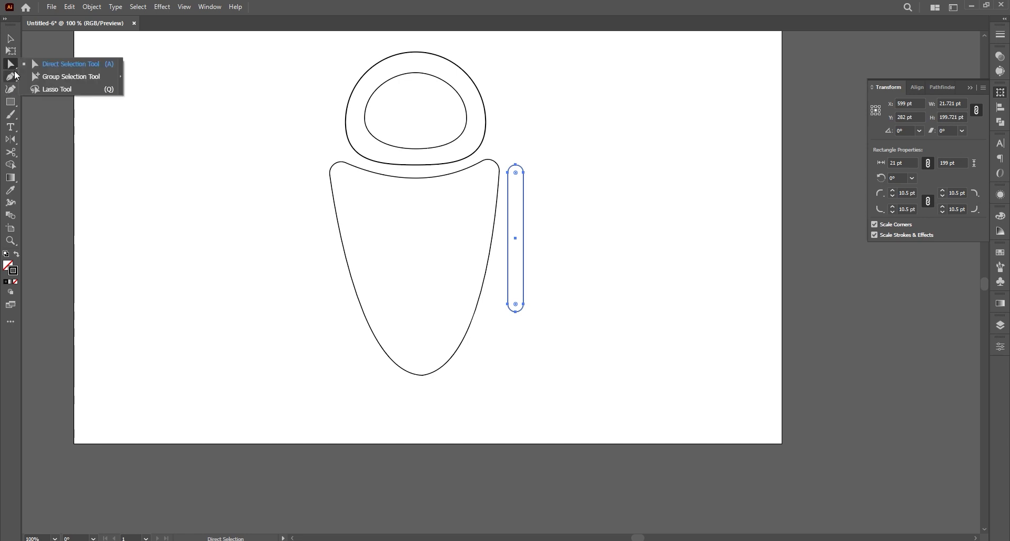
click(17, 79)
click(48, 89)
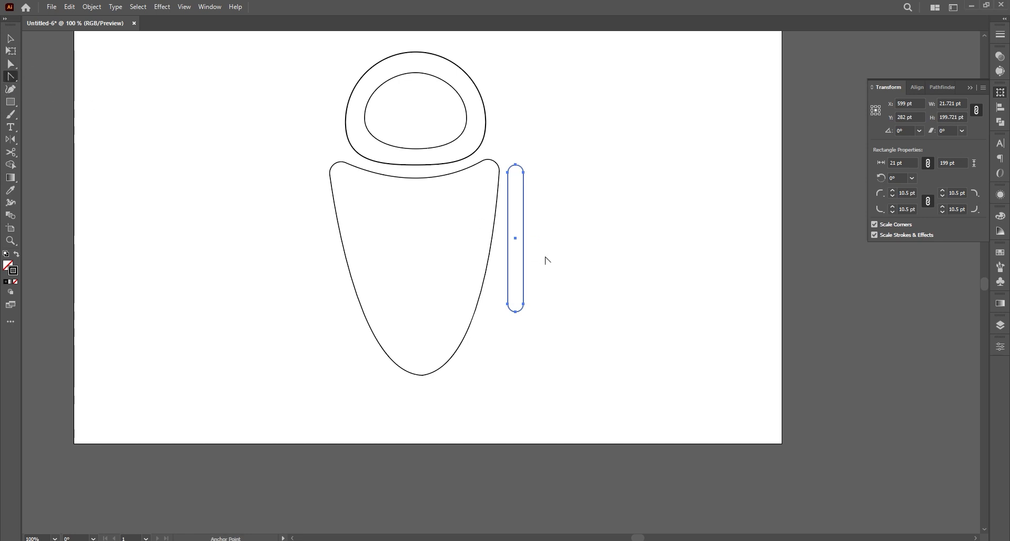
drag(523, 229, 532, 238)
key(v)
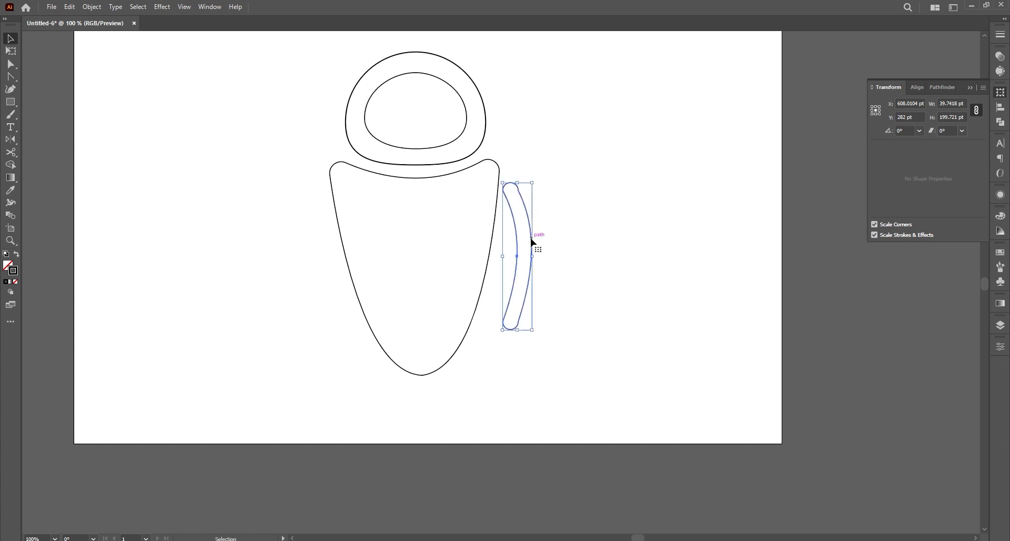
click(554, 236)
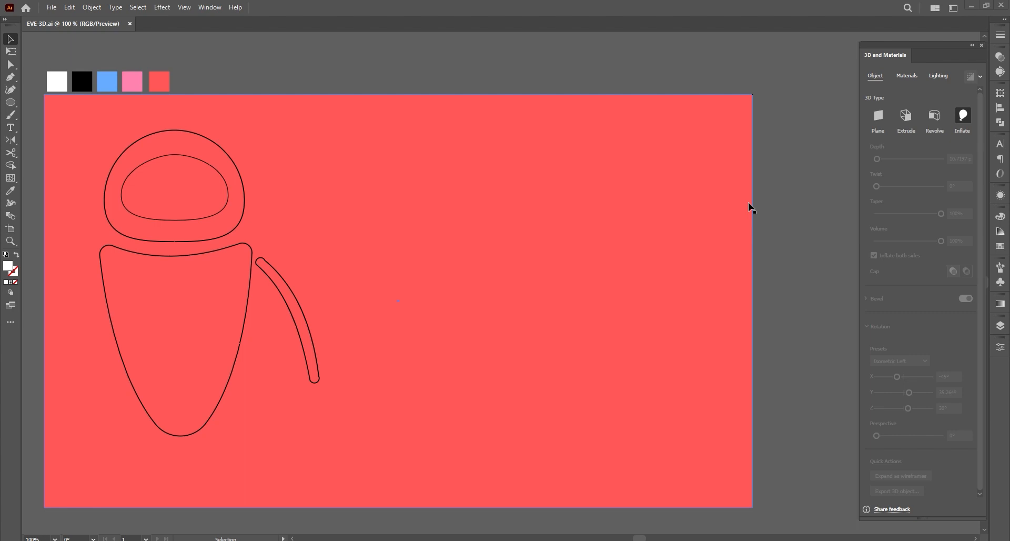
Move the body outline to the right half of the EVE-3D.ai artboard and give it a ffffff fill without a stroke
click(207, 253)
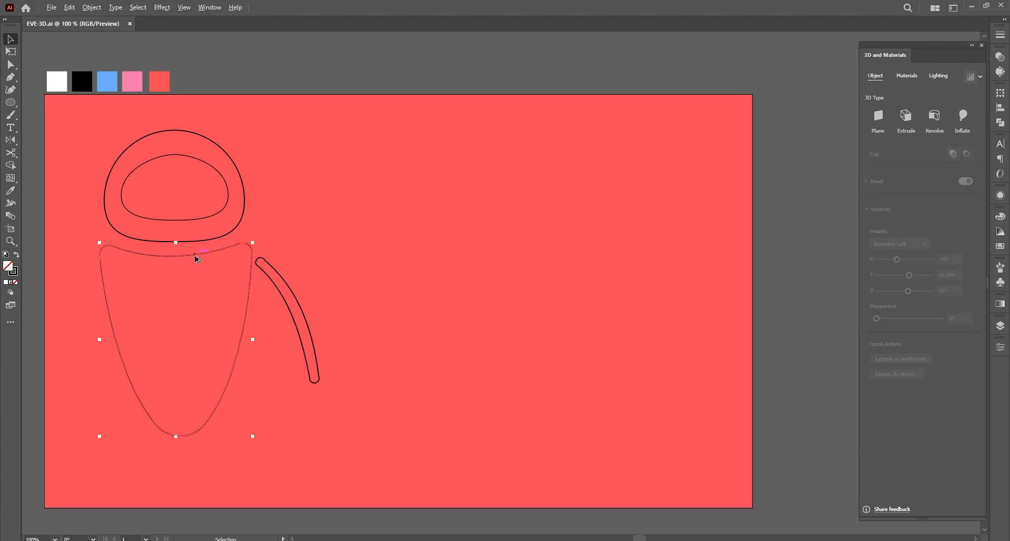
drag(194, 258, 557, 288)
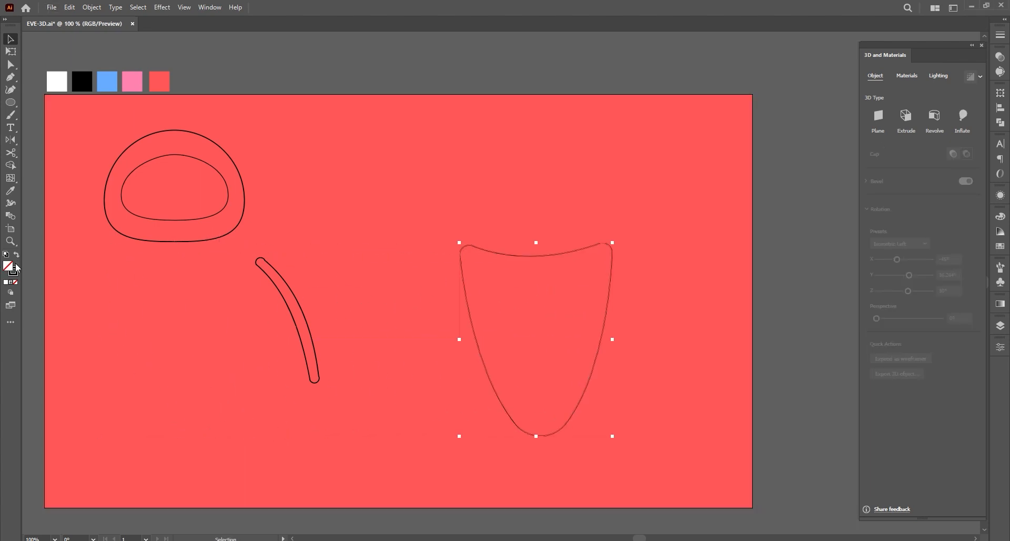
click(16, 254)
double_click(8, 266)
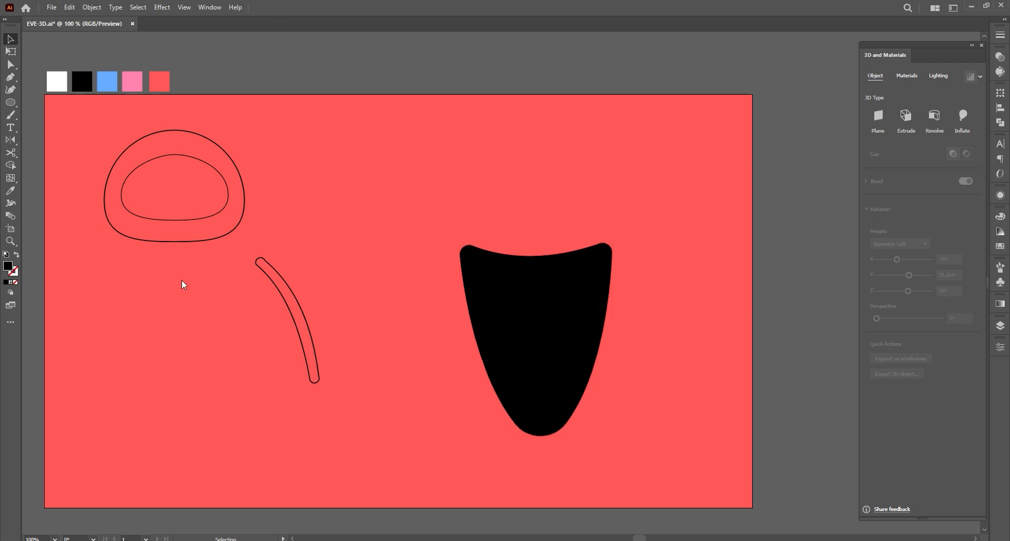
text(ffffff)
click(900, 195)
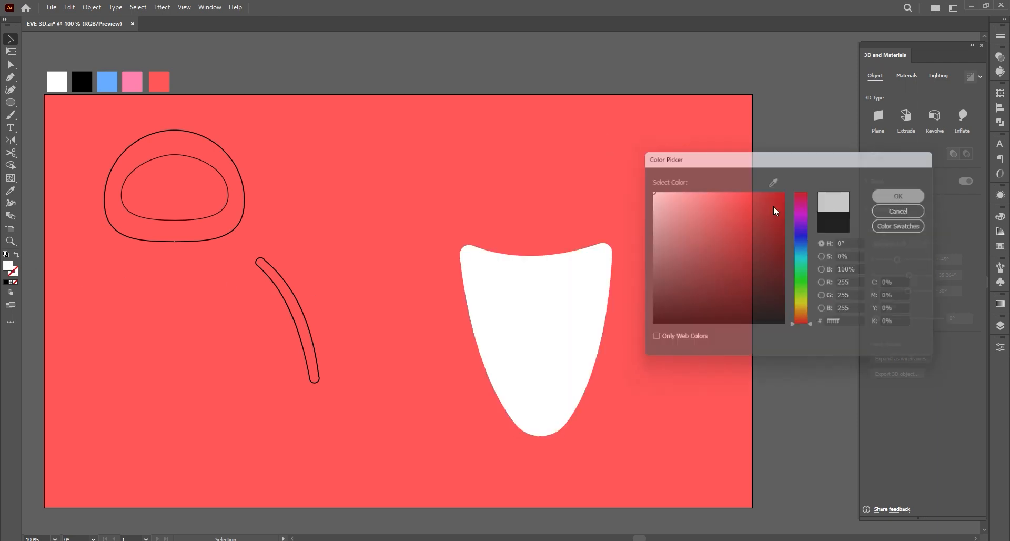
Apply 3D Inflate to the body on both sides, with Isometric Left rotation and 74% volume
click(962, 116)
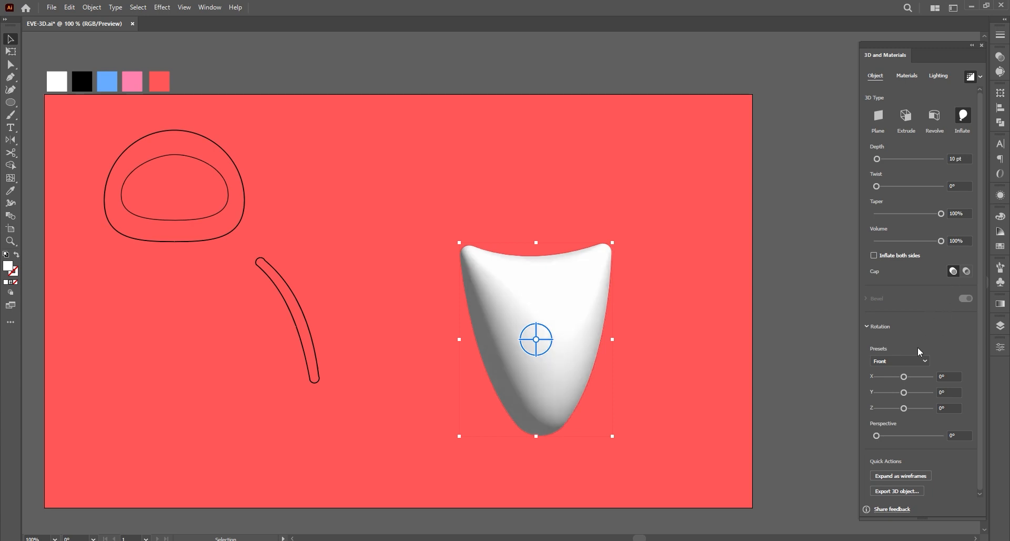
click(915, 361)
click(911, 321)
drag(940, 240, 919, 242)
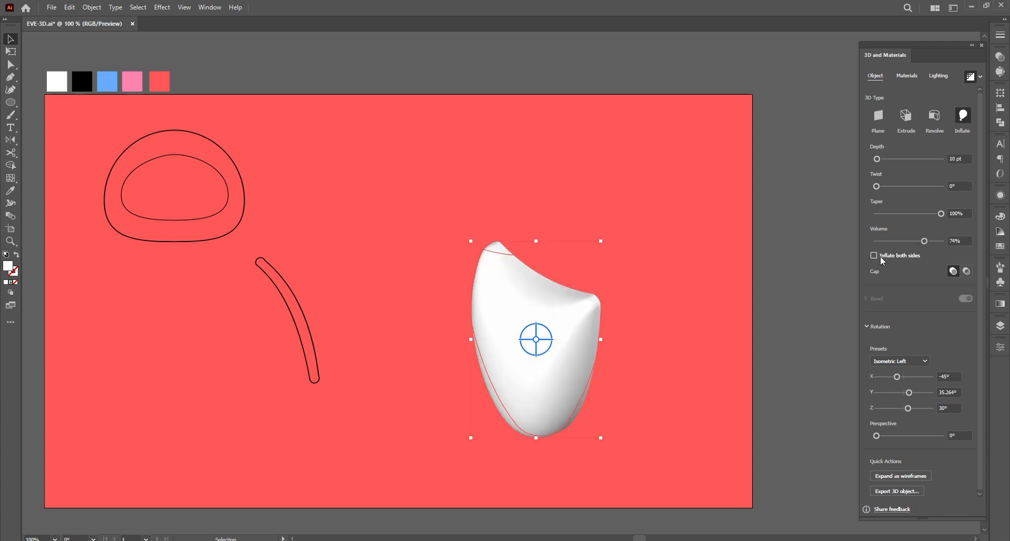
Set the body's default material to a roughness of 0.57 and a metallic value of 0.15
click(906, 75)
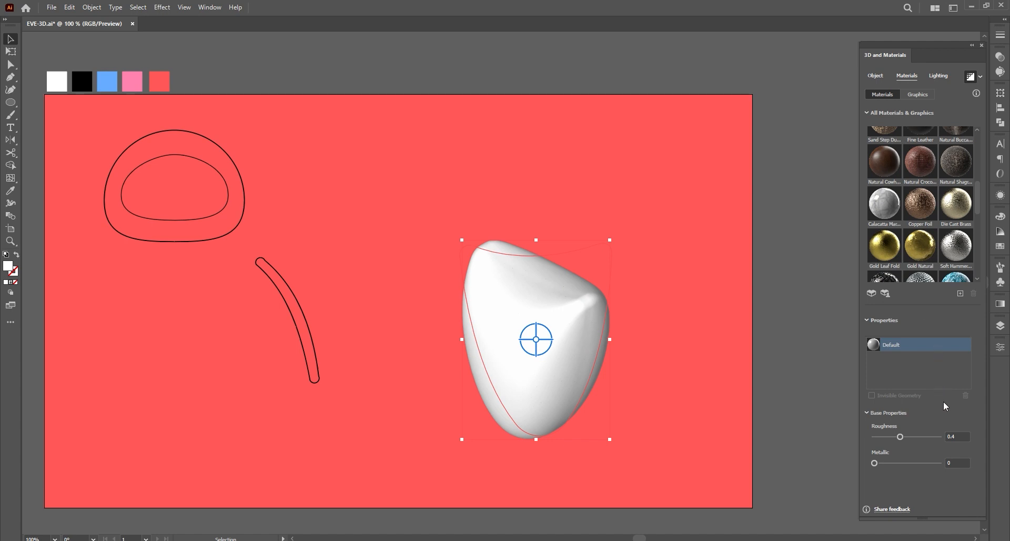
click(959, 436)
text(0.57)
key(Tab)
text(0.15)
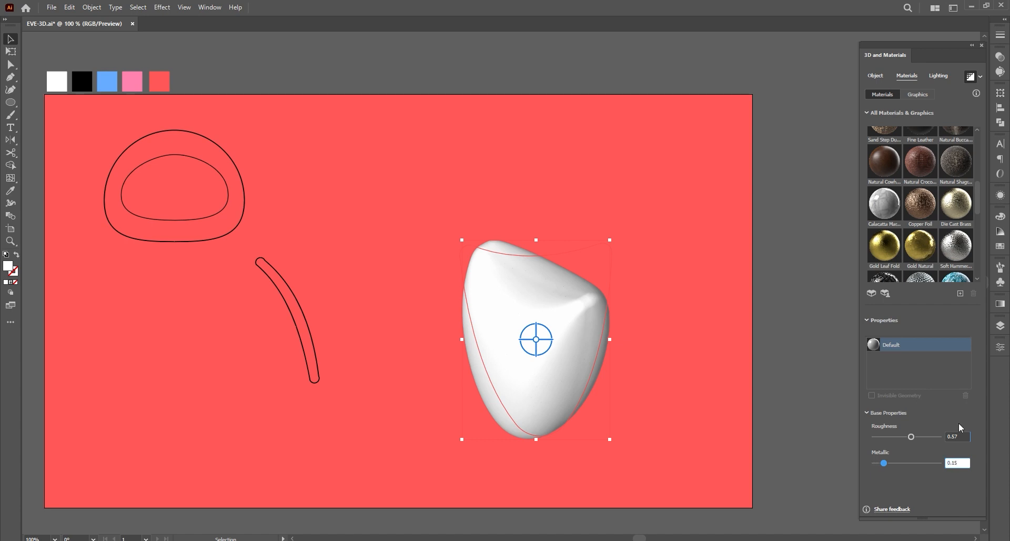
key(Return)
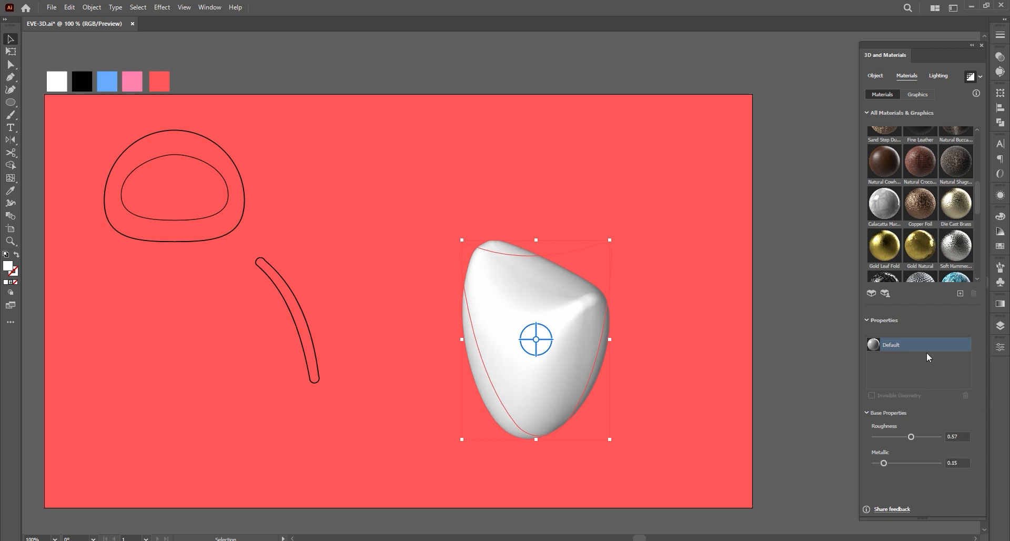
Set the body's Light 1 to 116% intensity and 180° rotation
click(938, 77)
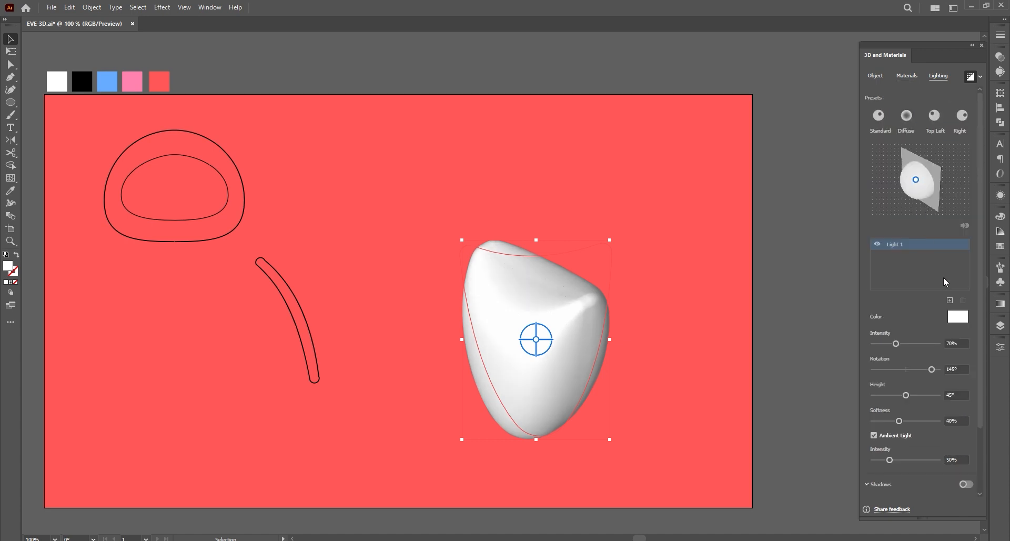
scroll(945, 281, down, 3)
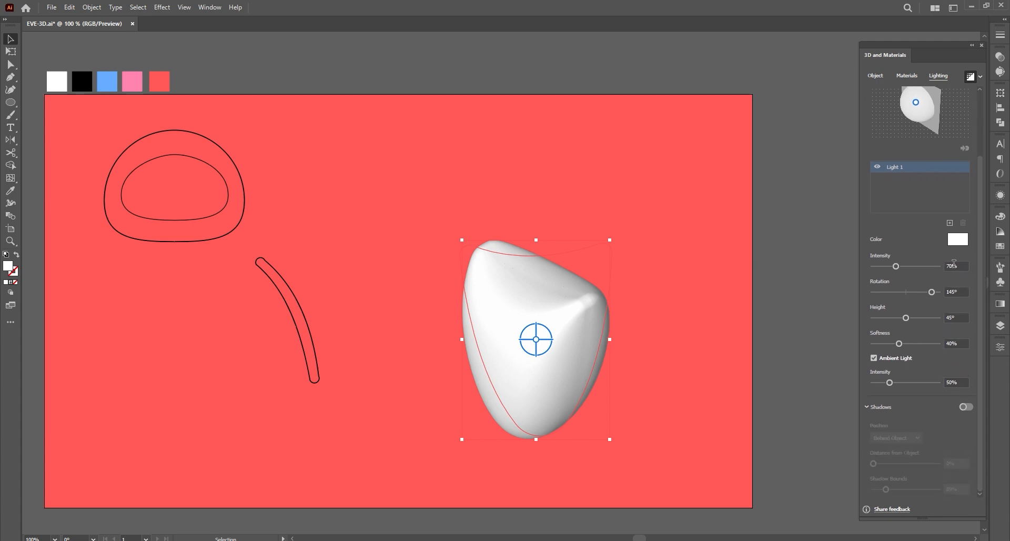
click(954, 265)
text(11)
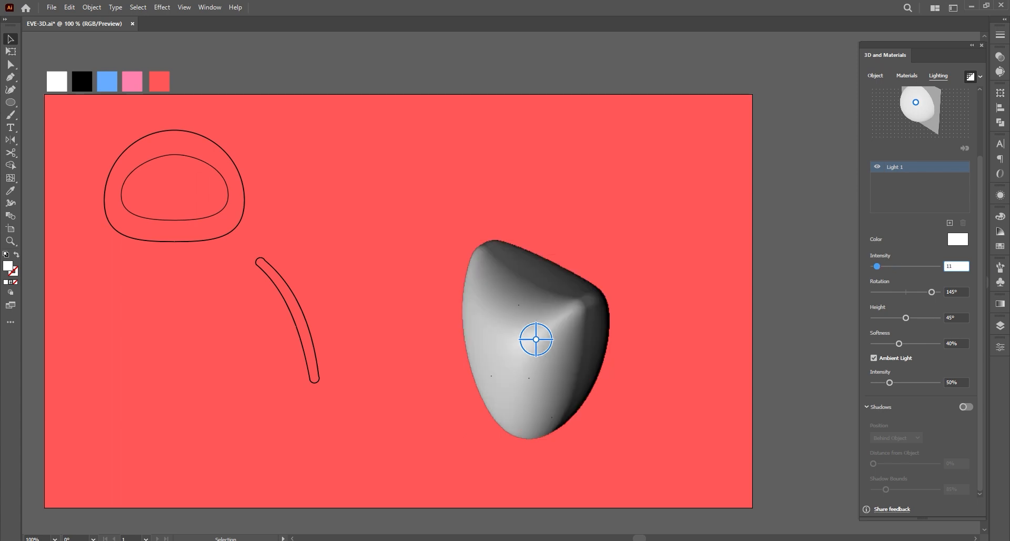
text(6)
key(Tab)
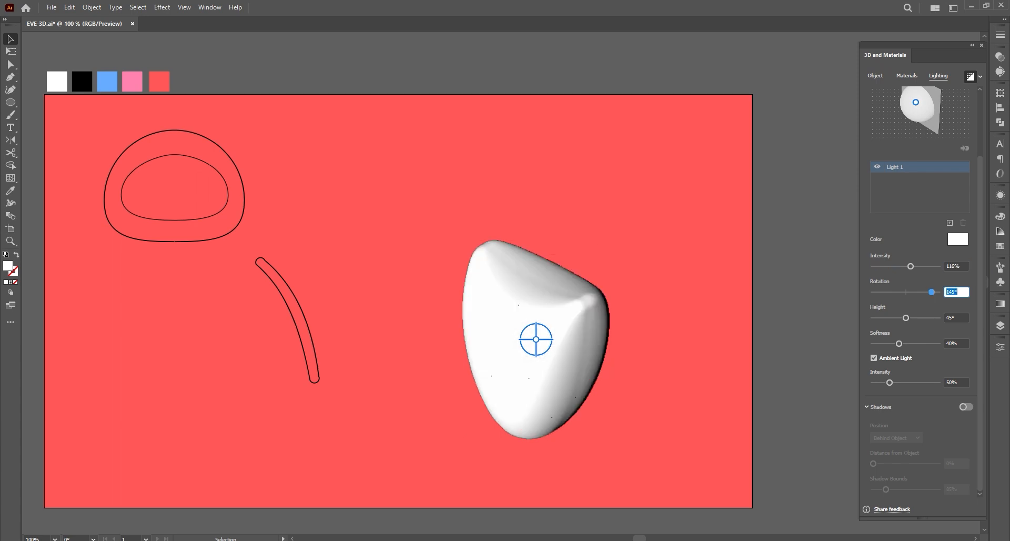
text(180)
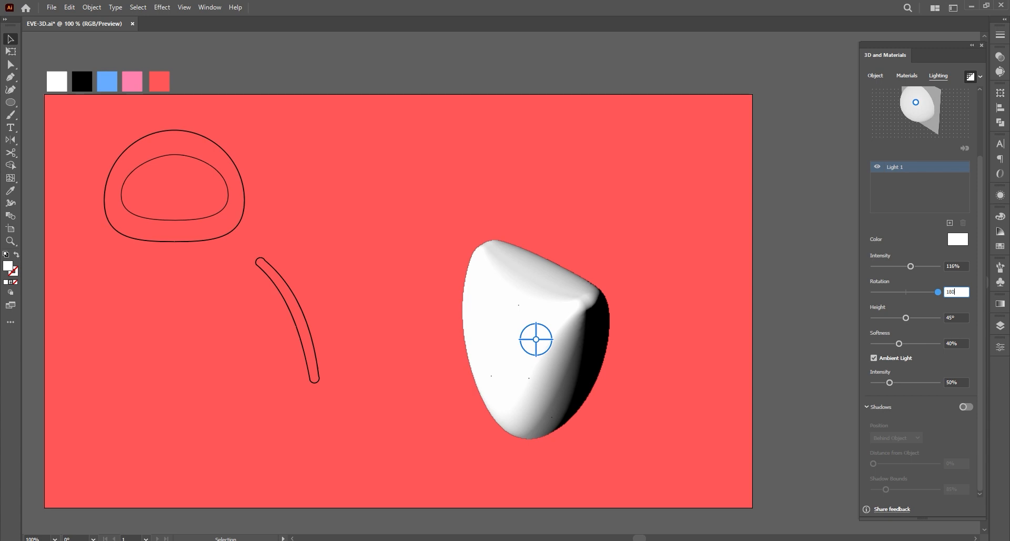
Set Light 1's height to 90° and softness to 72%, and the ambient light intensity to 74%
key(Tab)
text(90)
key(Tab)
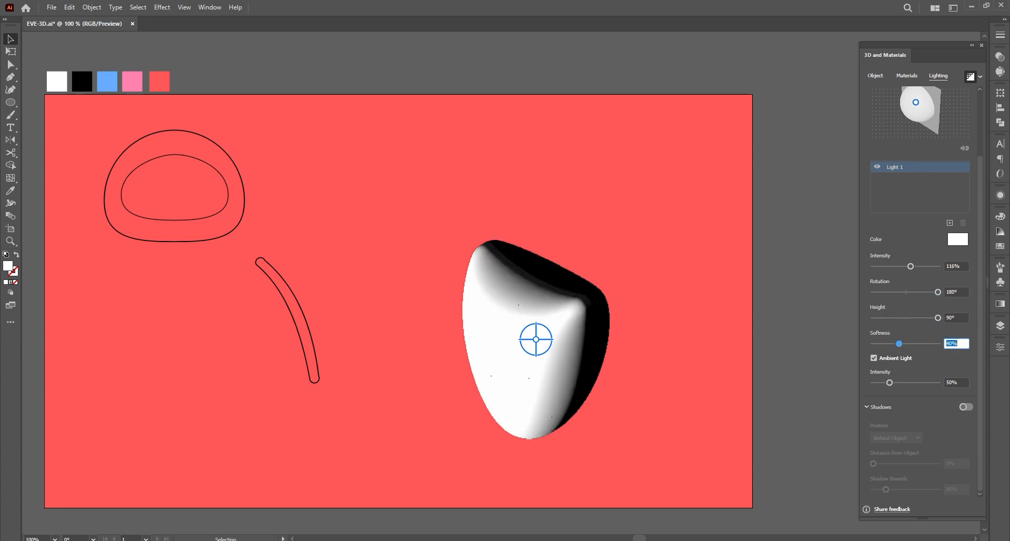
text(72)
key(Tab)
text(74)
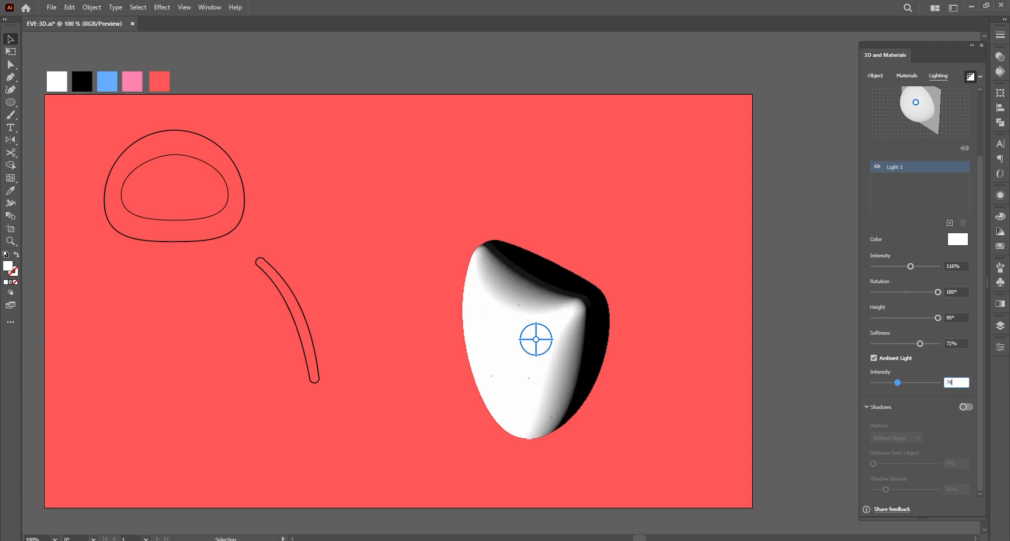
Turn on the body's shadow, position it below the object, and set its distance from the object to 38%
click(965, 406)
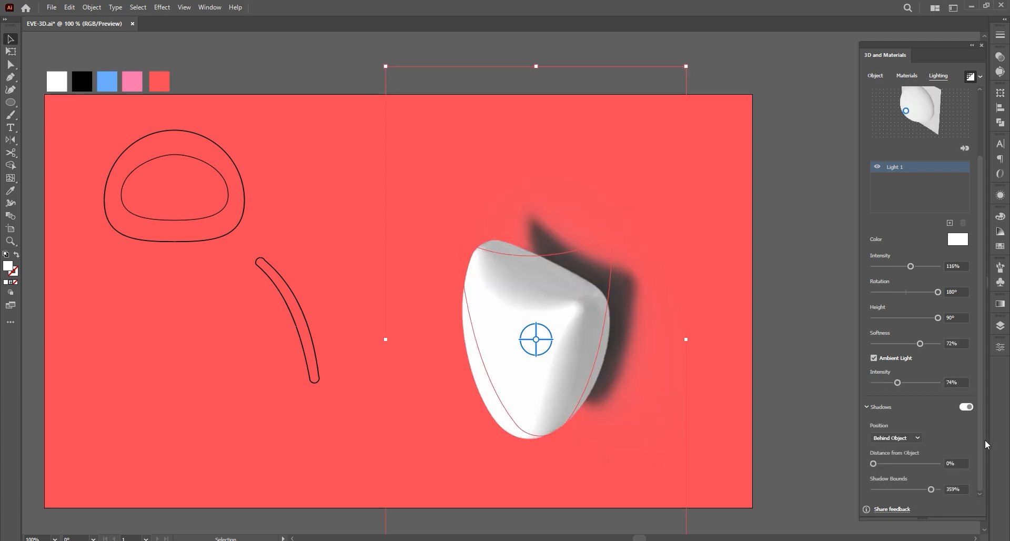
click(899, 440)
click(900, 461)
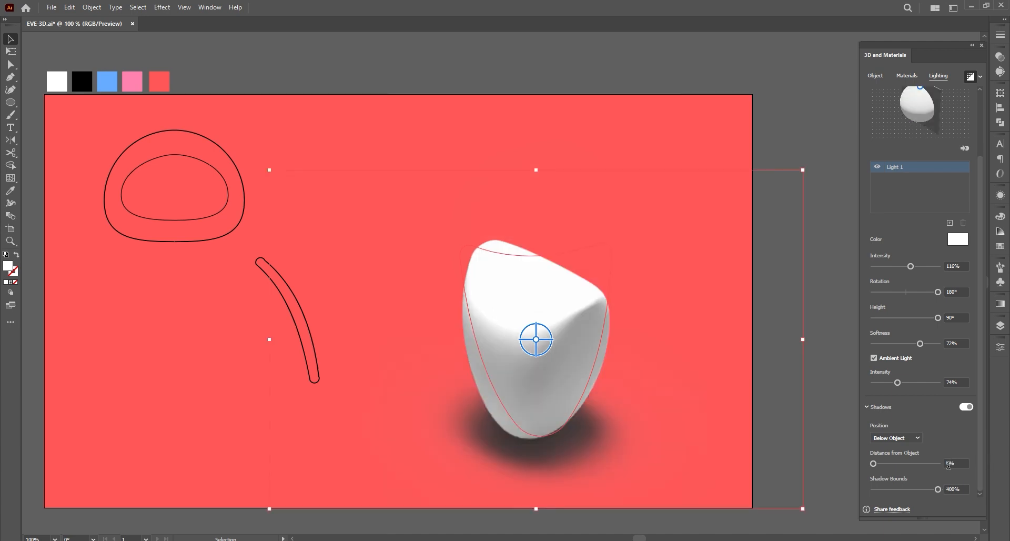
click(948, 463)
text(38)
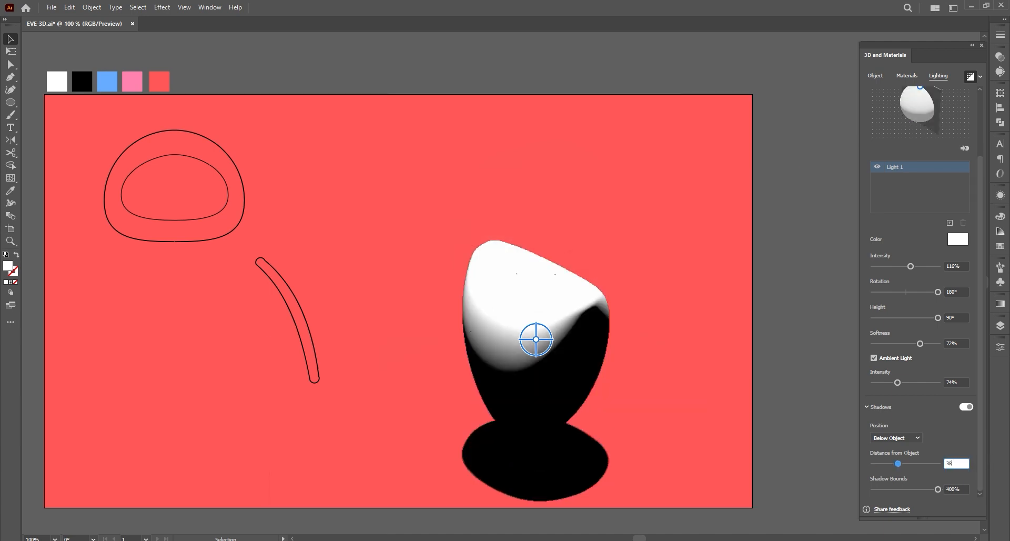
Move the head outline to the body's upper right, sample the body's white fill, and inflate it on both sides with Isometric Left rotation
drag(225, 154, 626, 141)
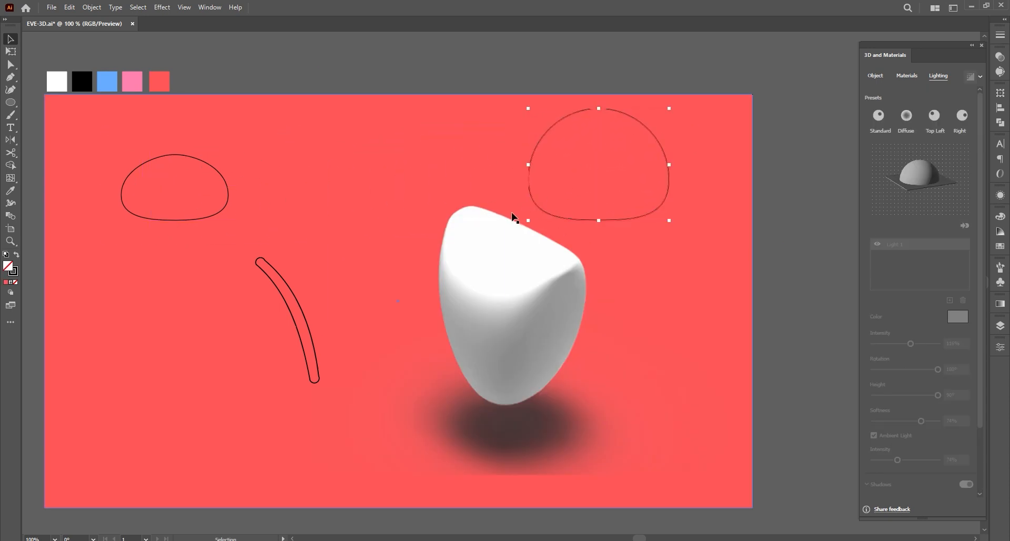
key(i)
click(492, 240)
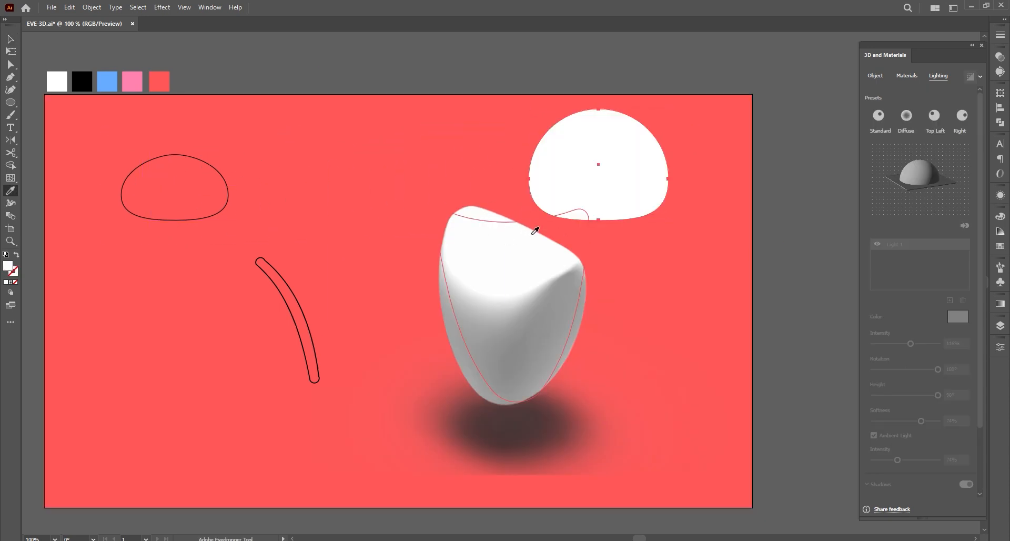
key(v)
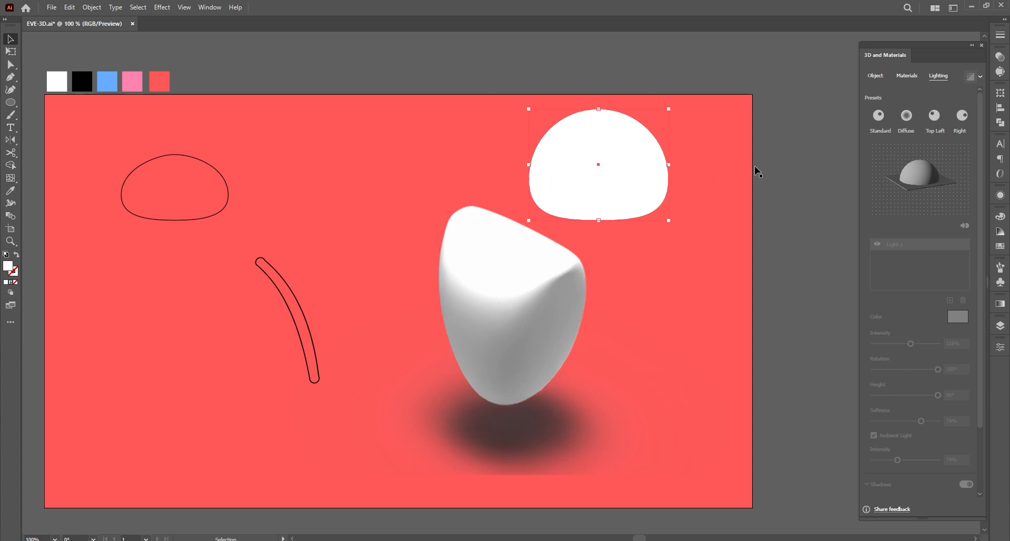
click(875, 77)
click(966, 124)
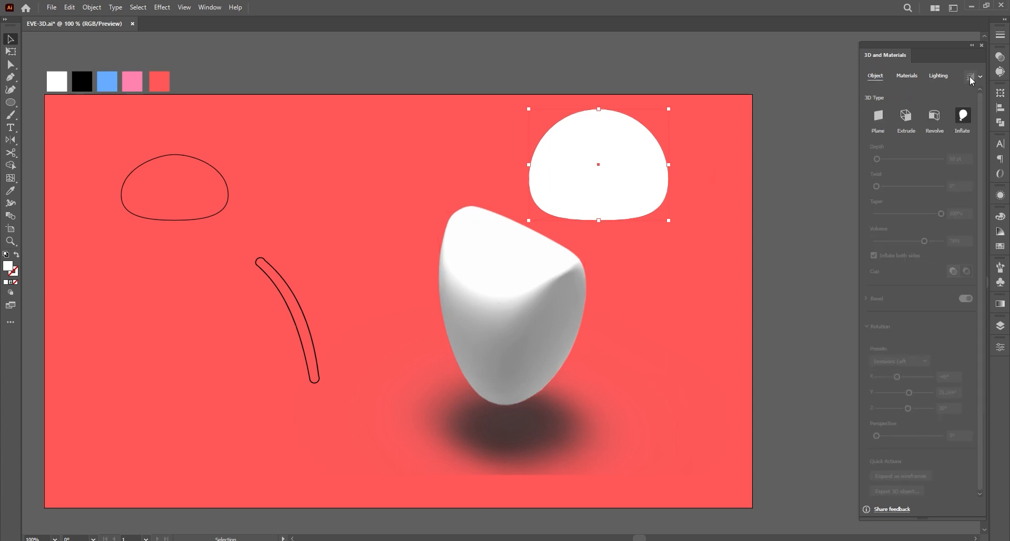
click(918, 361)
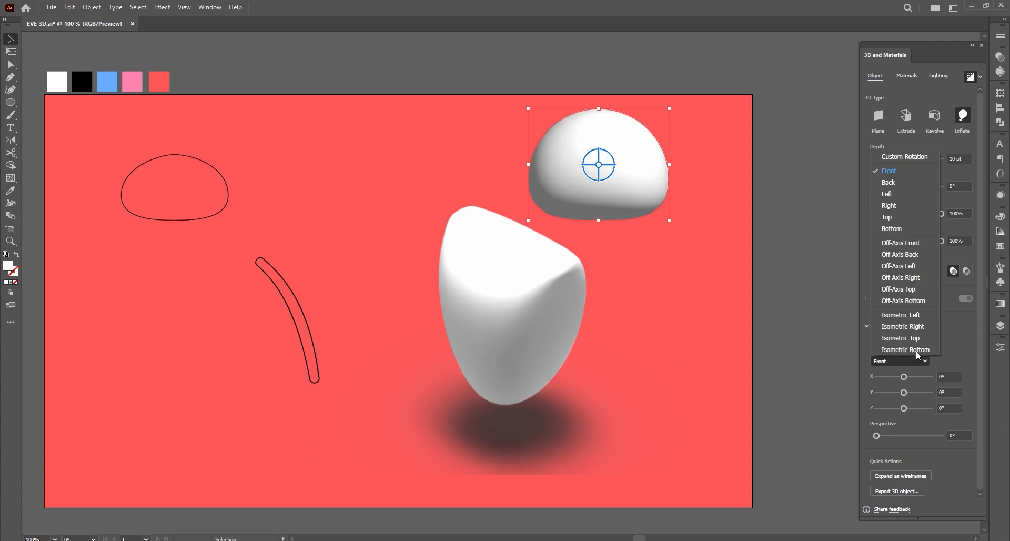
click(921, 318)
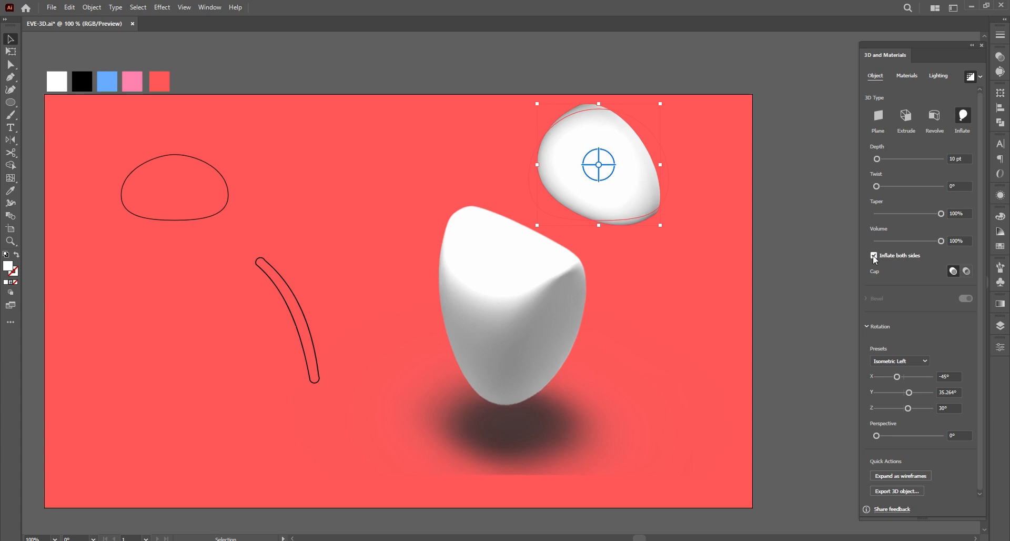
Place the inflated head on top of the body and bring it to the front
drag(637, 167, 573, 204)
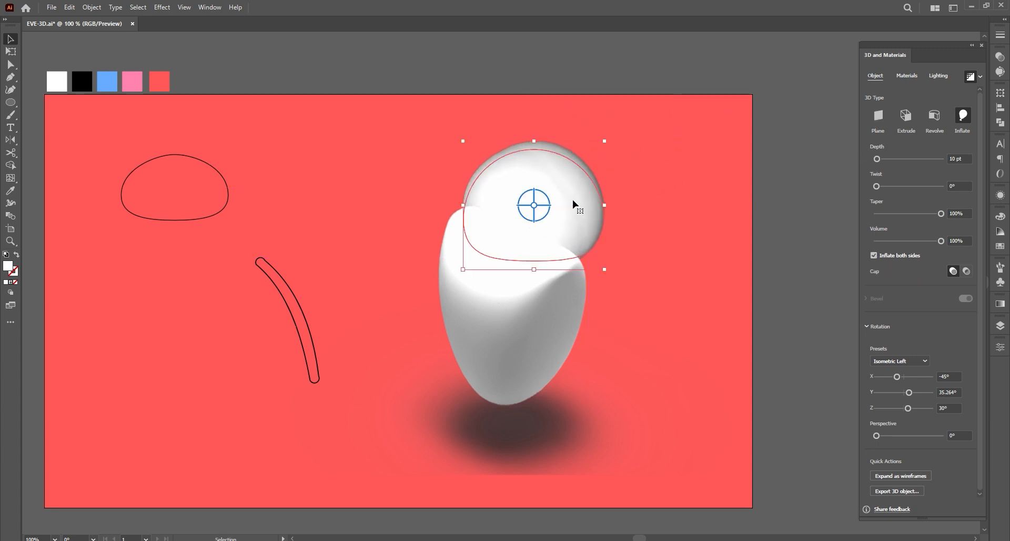
right_click(573, 204)
mouse_move(632, 443)
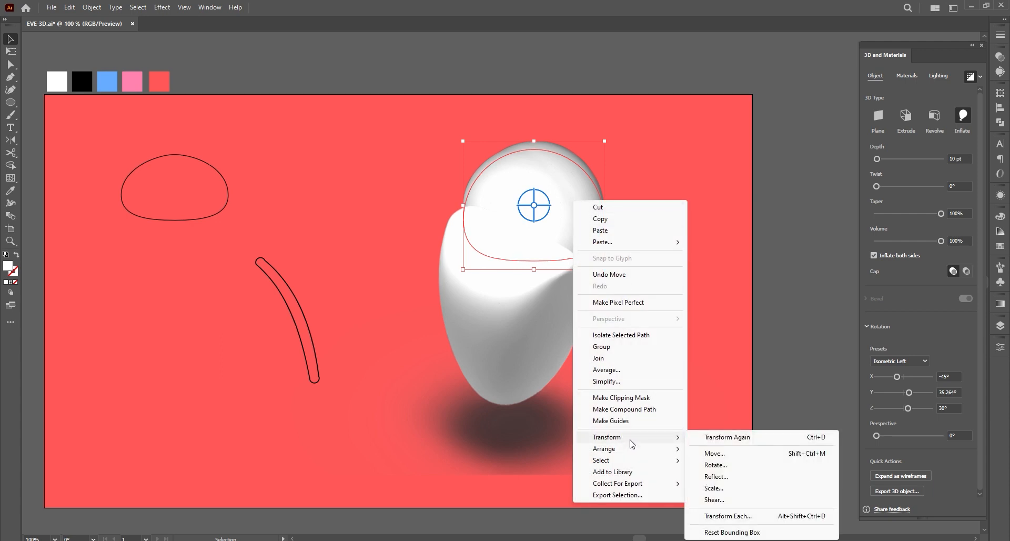
click(722, 448)
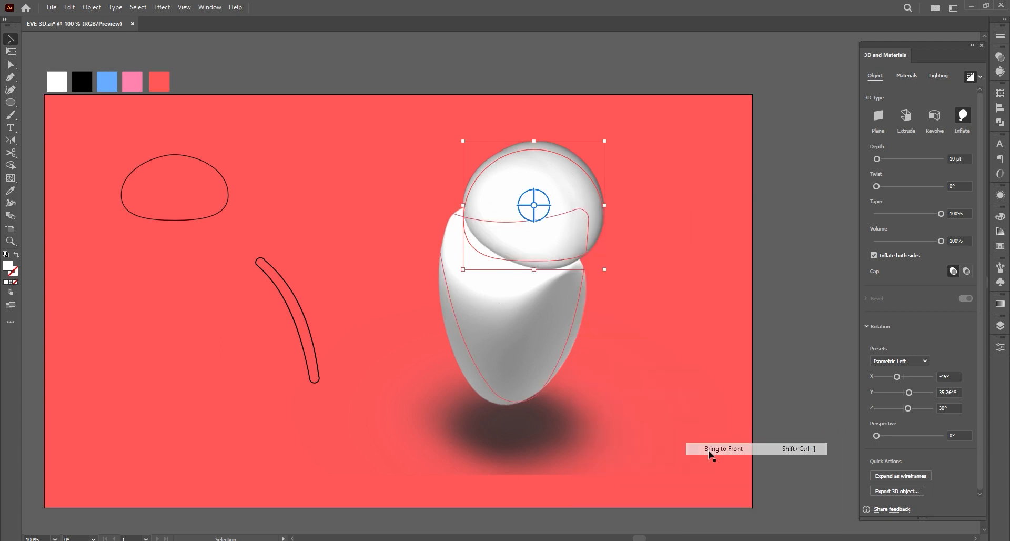
drag(600, 217, 562, 213)
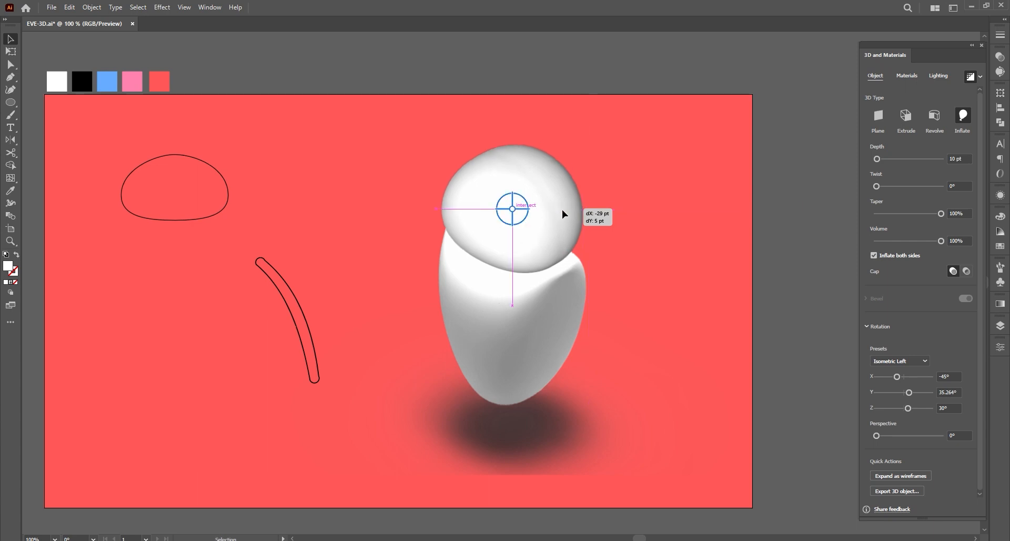
Set the head's default material to a roughness of 0.57 and a metallic value of 0.15
click(906, 75)
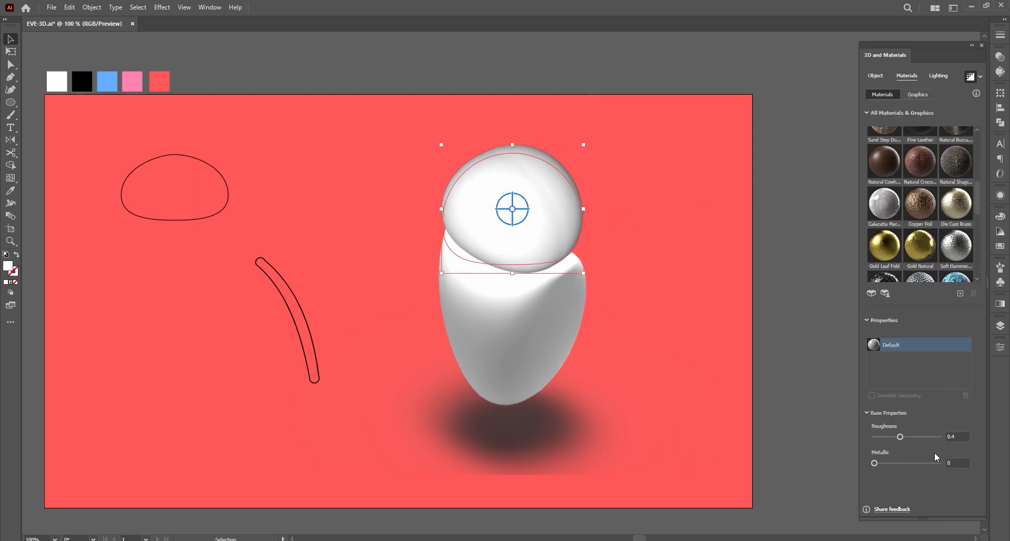
click(959, 435)
text(0.57)
key(Tab)
text(0.15)
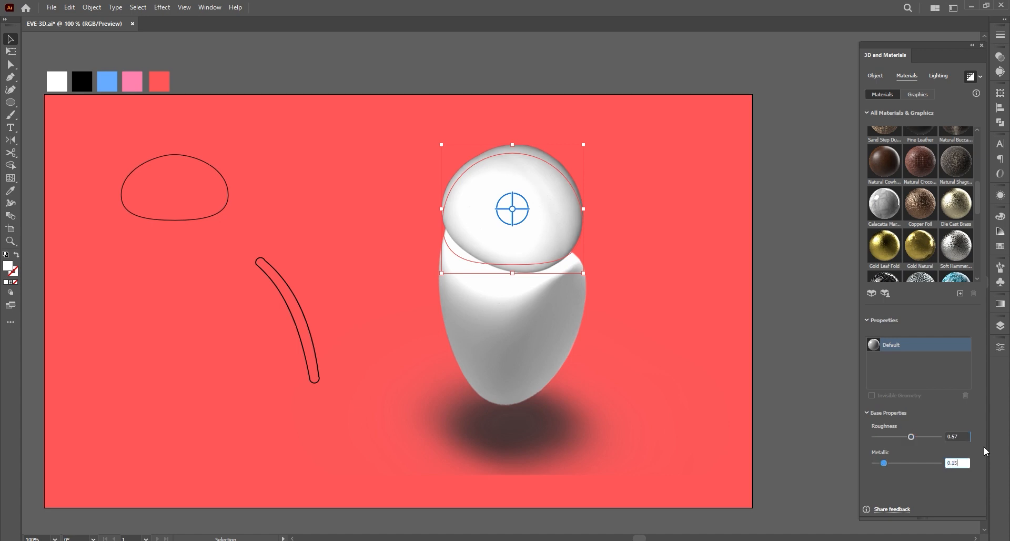
Set the head's Light 1 to 116% intensity and 180° rotation
click(938, 76)
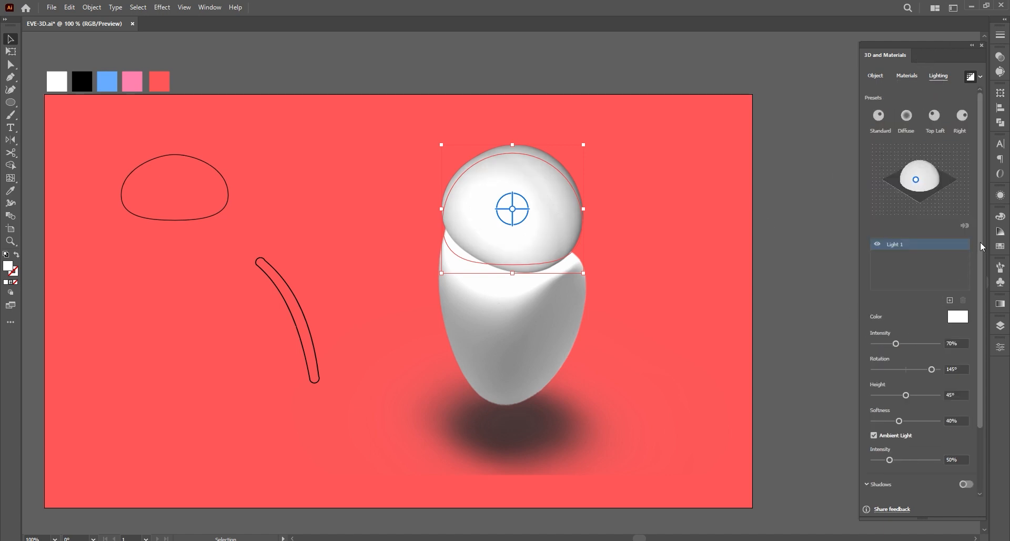
drag(981, 257, 981, 305)
scroll(945, 287, down, 1)
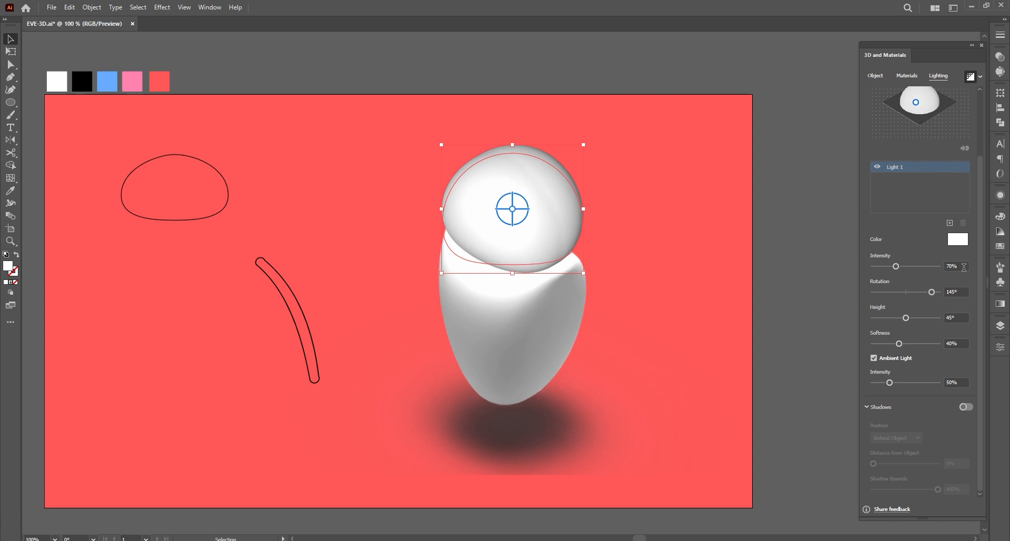
click(964, 266)
text(116)
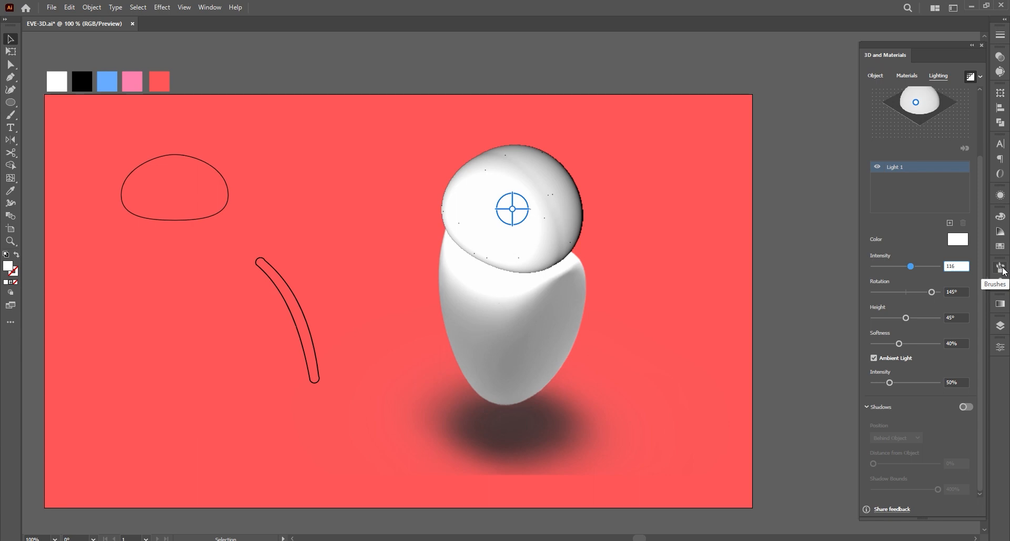
key(Tab)
text(180)
key(Tab)
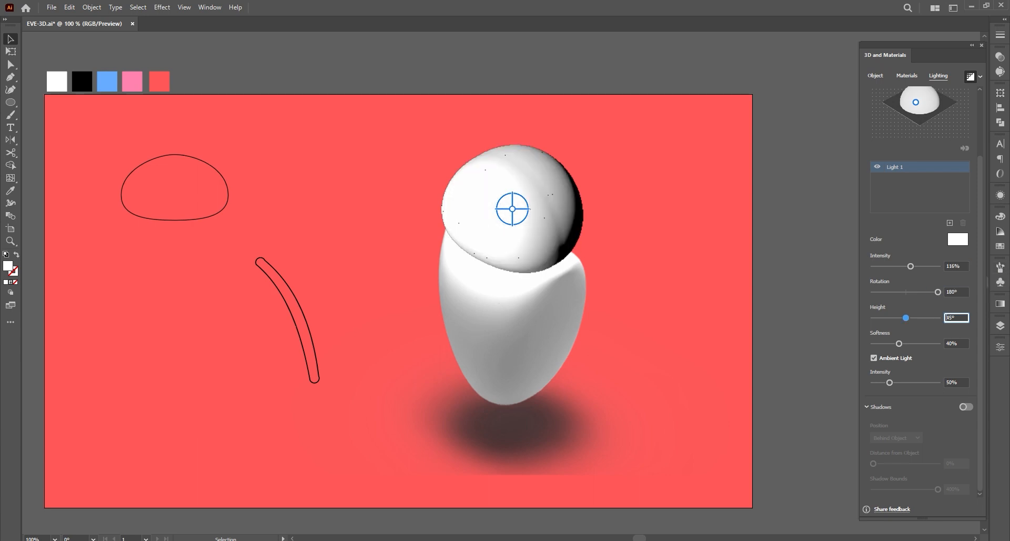
Set the head's Light 1 height to 90° and softness to 72%, and the ambient light intensity to 74%
text(90)
key(Tab)
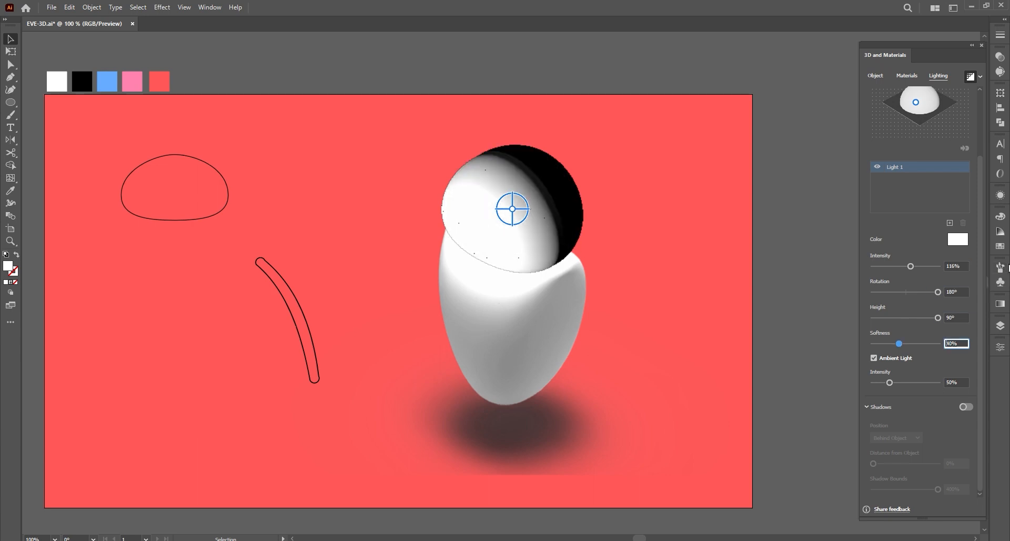
text(72)
key(Tab)
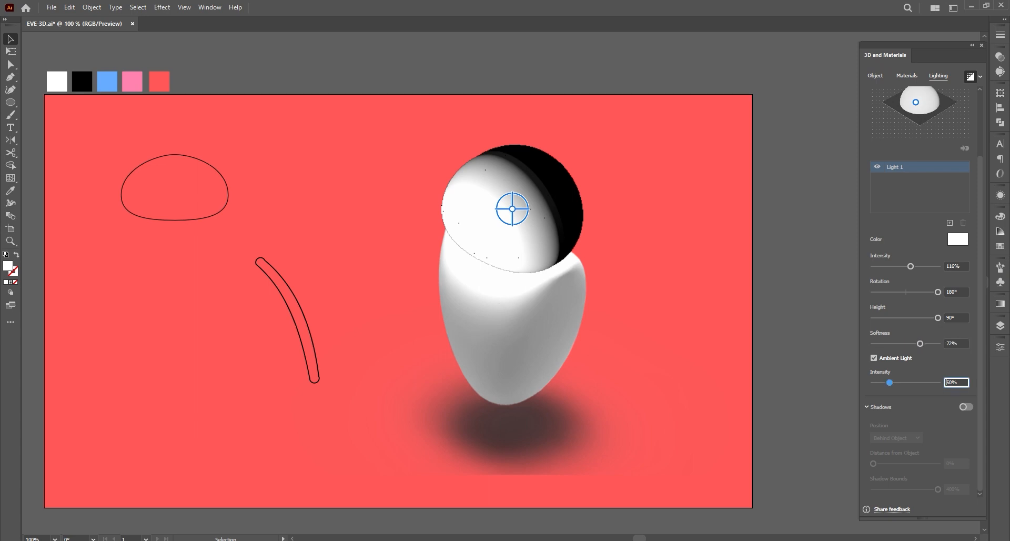
text(74)
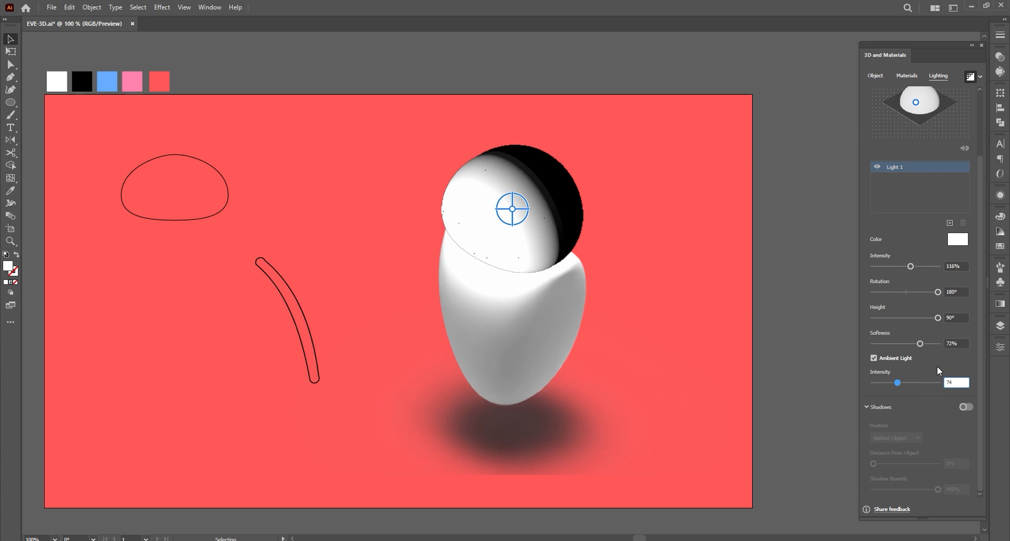
Change the height of the head's Light 1 to 9°
click(959, 320)
text(7)
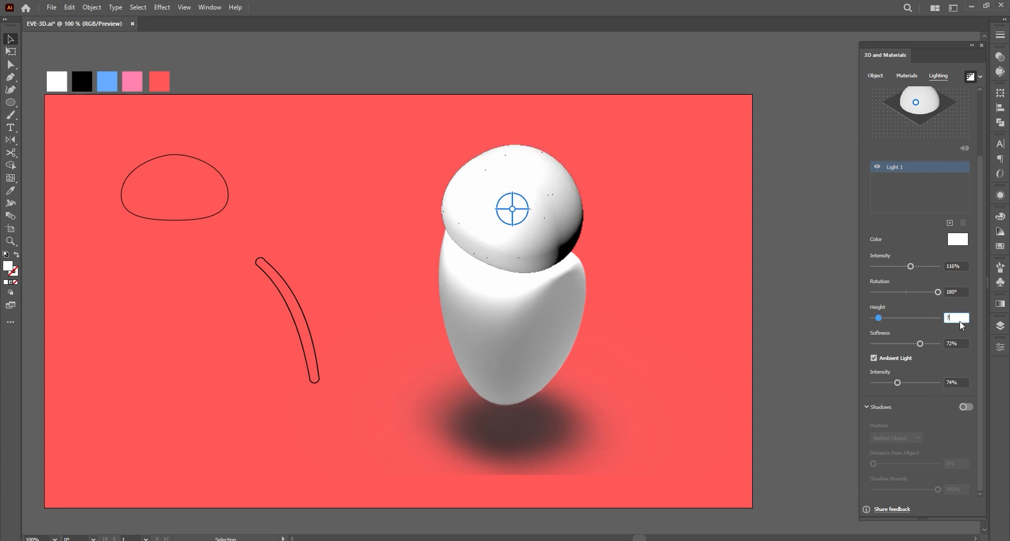
key(BackSpace)
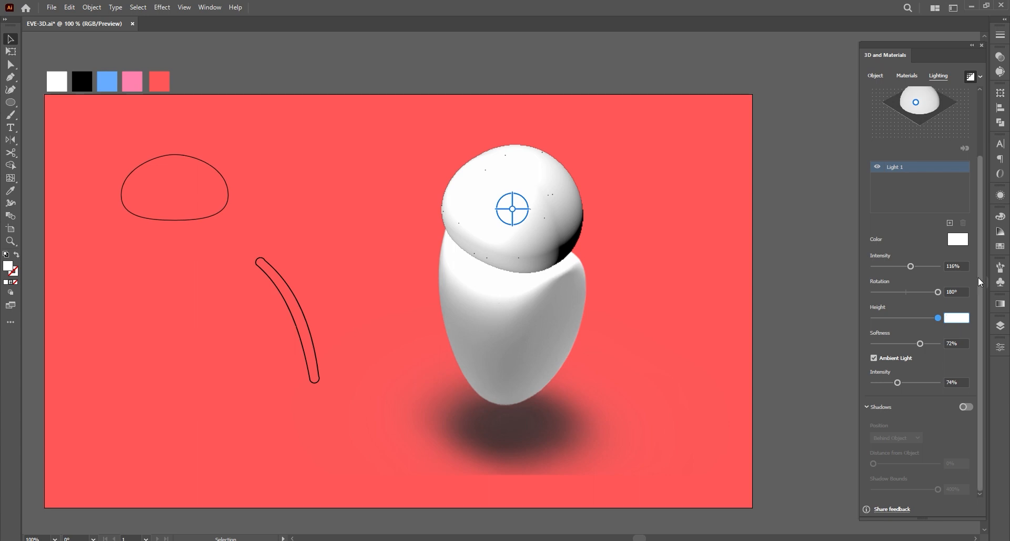
text(9)
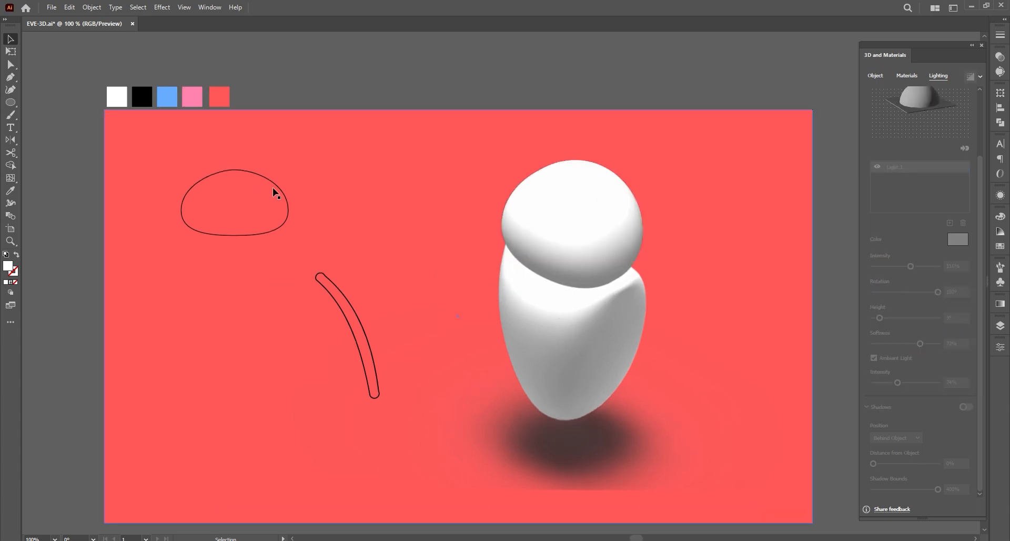
Move the inner face outline closer to the head, swap its stroke and fill to make it solid black, and apply 3D Inflate
mouse_move(275, 185)
mouse_down()
mouse_move(341, 188)
mouse_move(334, 219)
mouse_move(413, 215)
mouse_up()
click(16, 255)
drag(453, 245, 384, 241)
click(964, 116)
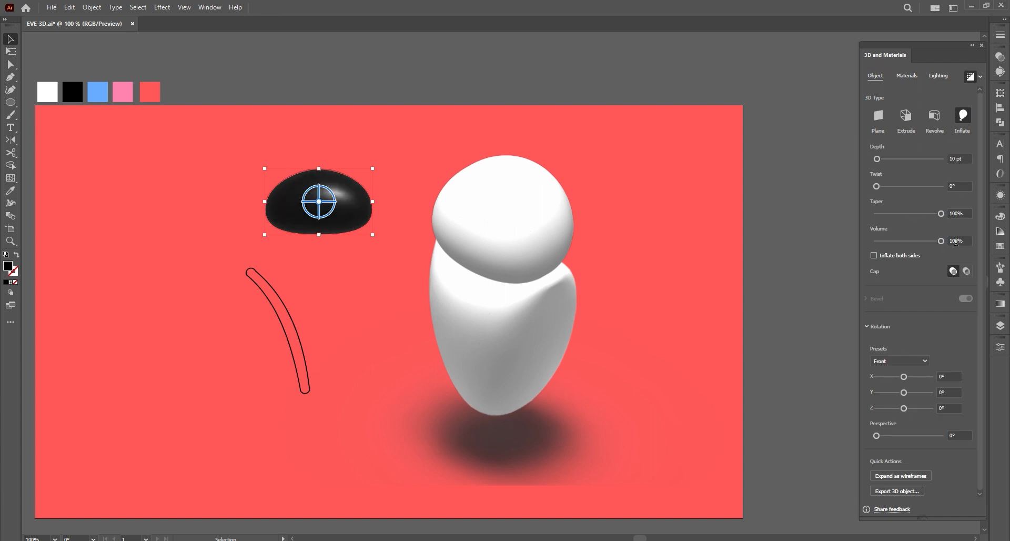
Set the black face shape's inflate volume to 29% and its rotation to Isometric Left
click(955, 241)
text(29)
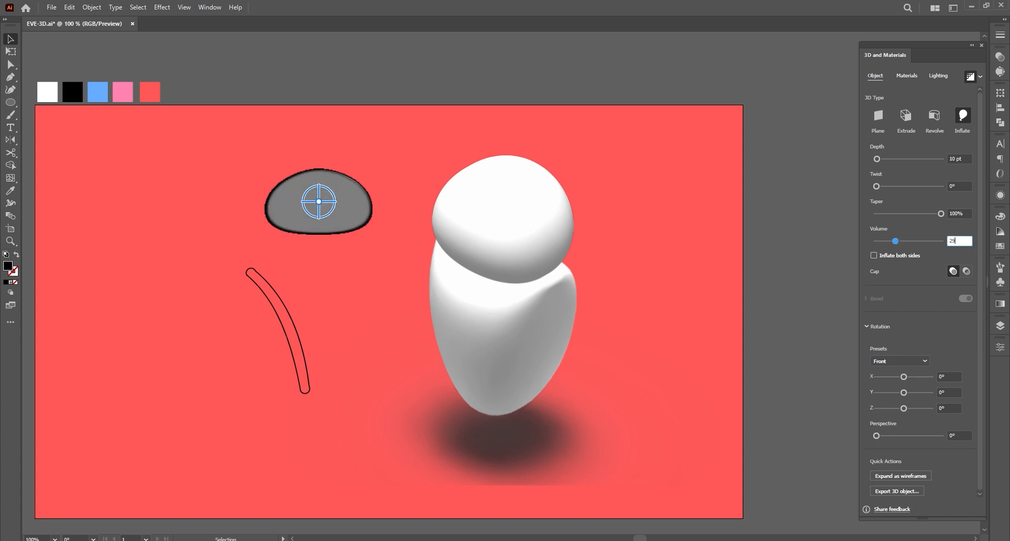
key(Return)
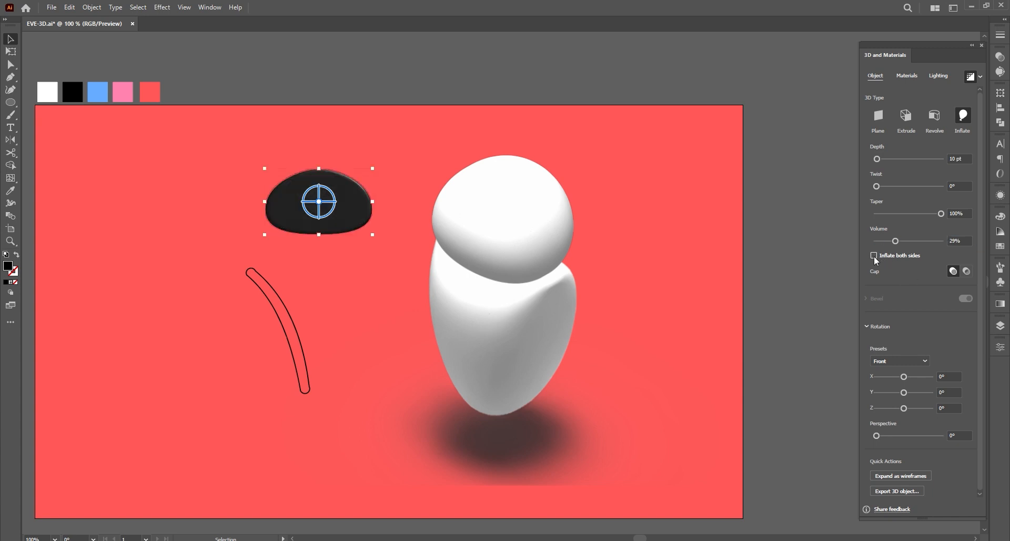
click(894, 361)
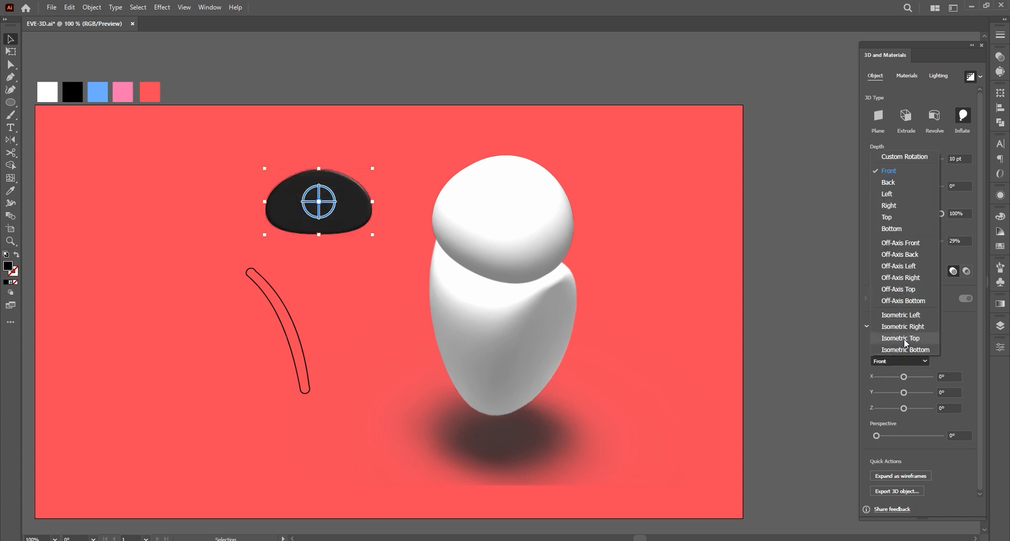
click(907, 315)
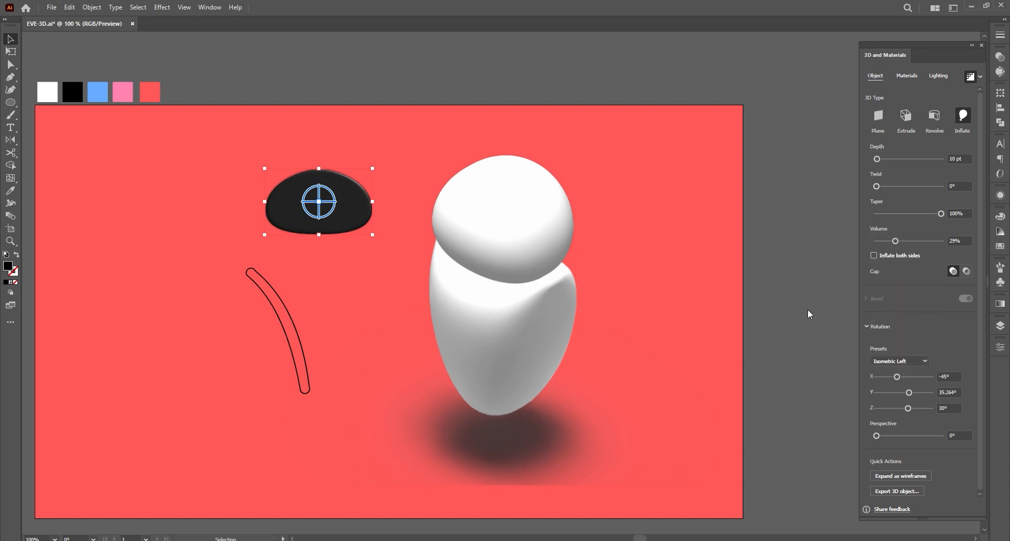
Place the black face shape on the head's front, bring it to the front, and align it with the head's edge
drag(349, 218, 470, 248)
right_click(425, 221)
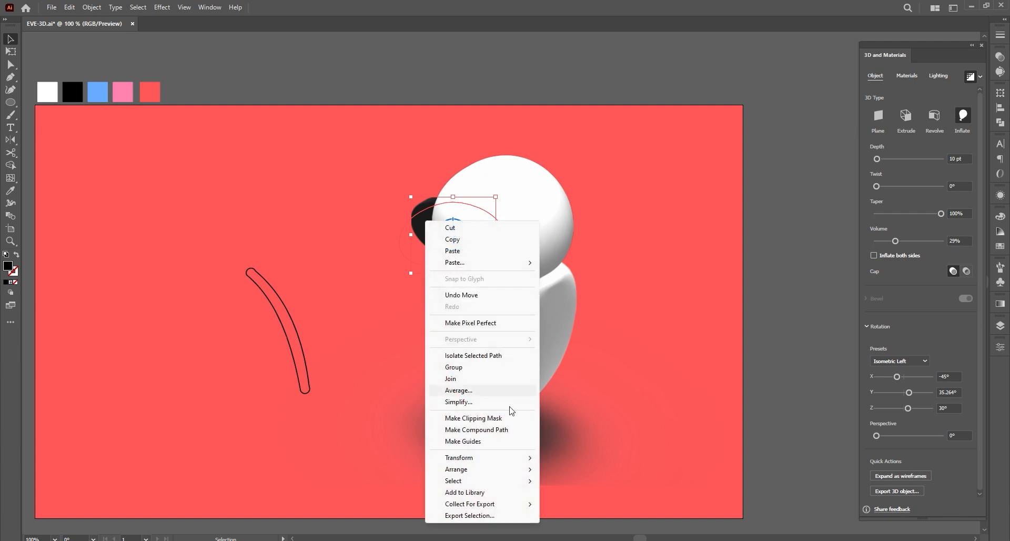
mouse_move(519, 468)
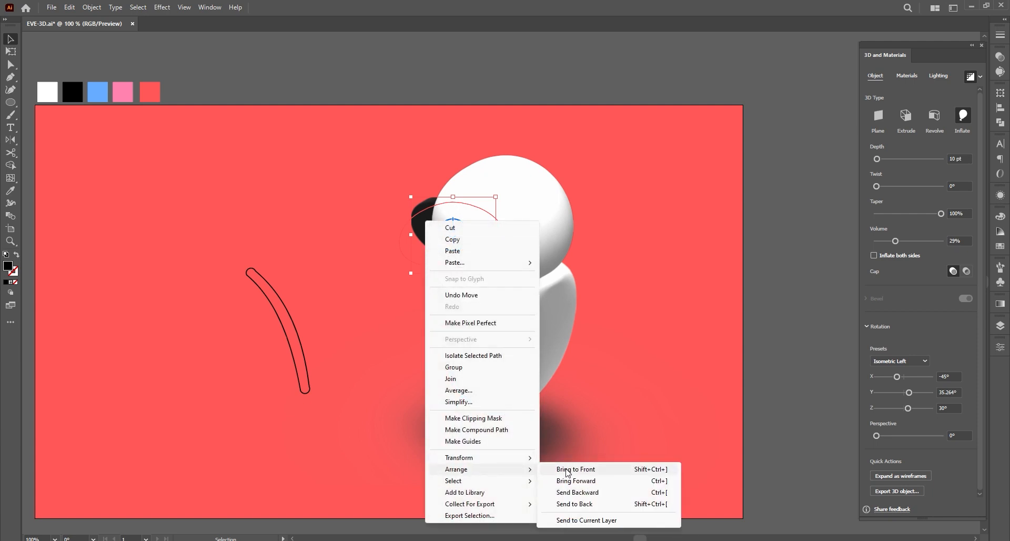
click(568, 469)
drag(469, 250, 484, 253)
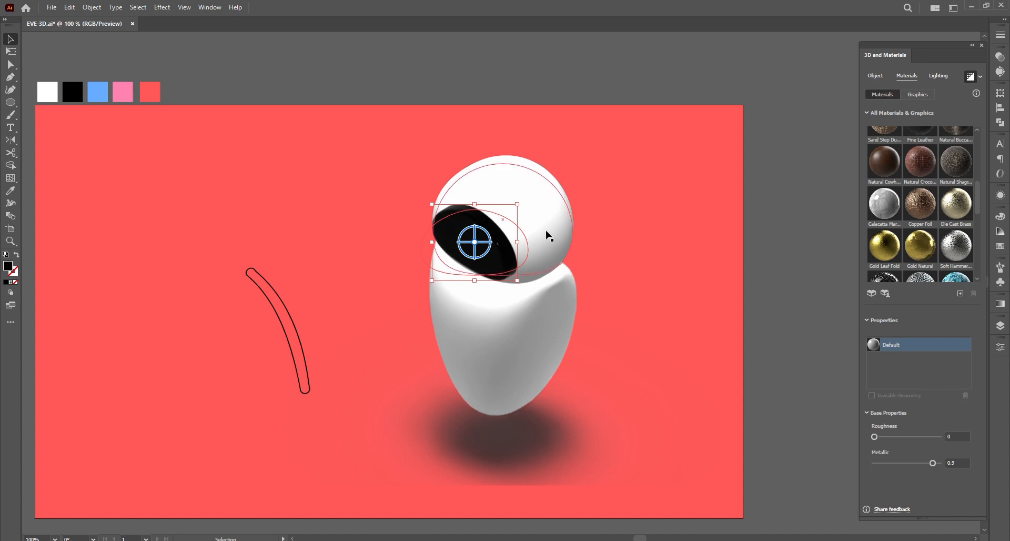
Set the black face shape's Light 1 to 97% intensity and -91° rotation
click(949, 75)
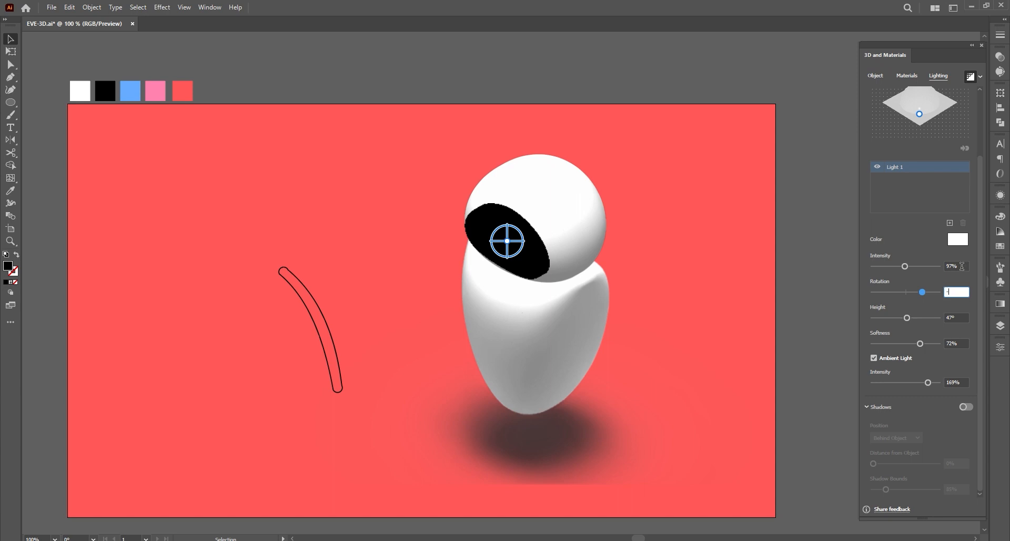
text(91)
key(Tab)
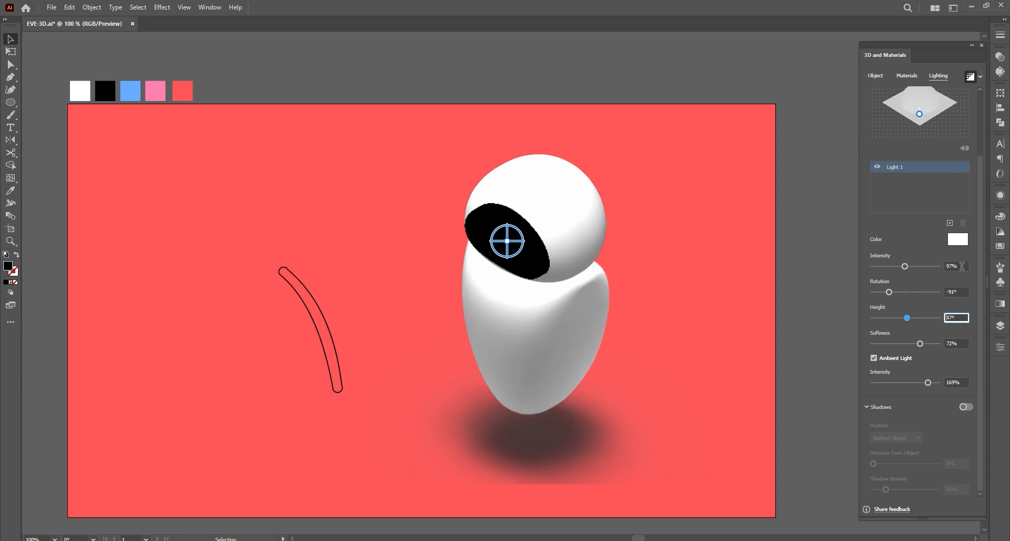
Set the black face's light height to 47°, softness to 72% and ambient intensity to 169%, and enable its shadows
key(Tab)
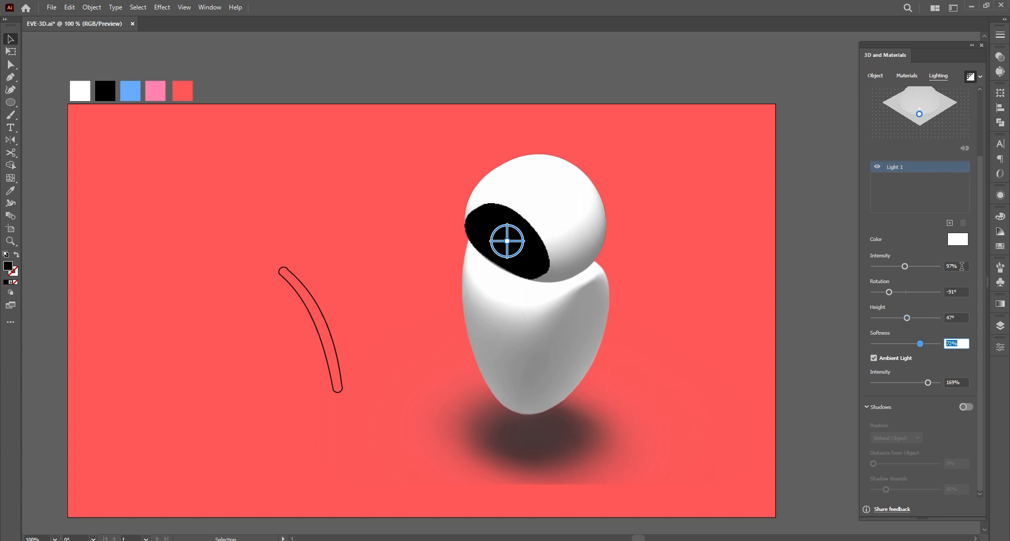
key(Tab)
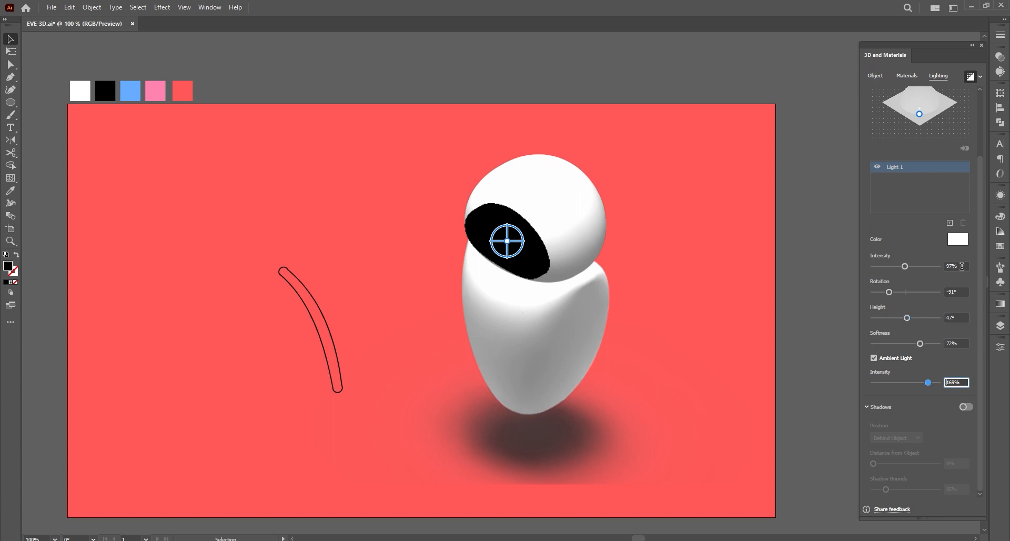
text(169)
click(966, 407)
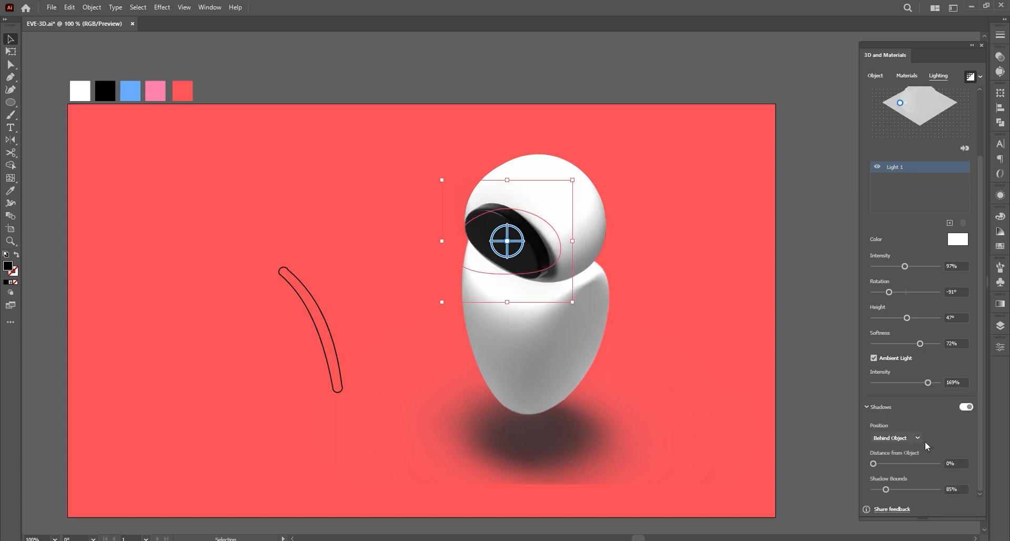
click(953, 489)
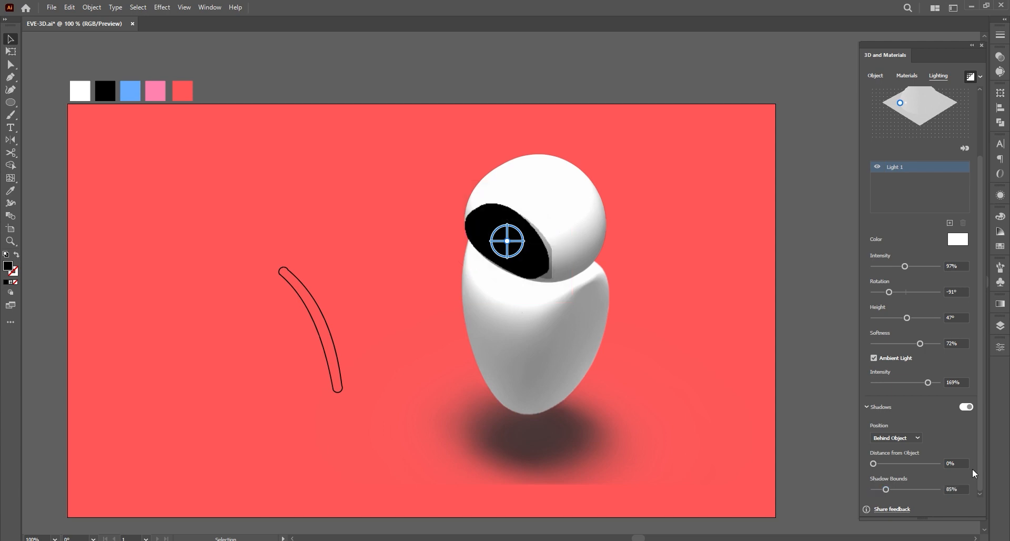
Fill the curved arm outline with the head's white, removing its stroke, and move it beside the body
click(314, 285)
key(i)
click(584, 181)
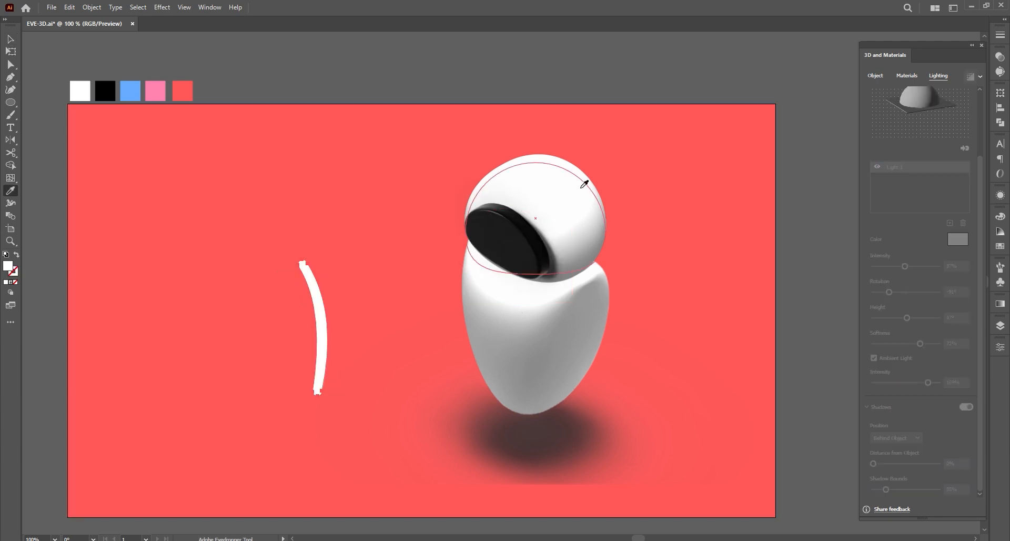
drag(318, 288, 649, 289)
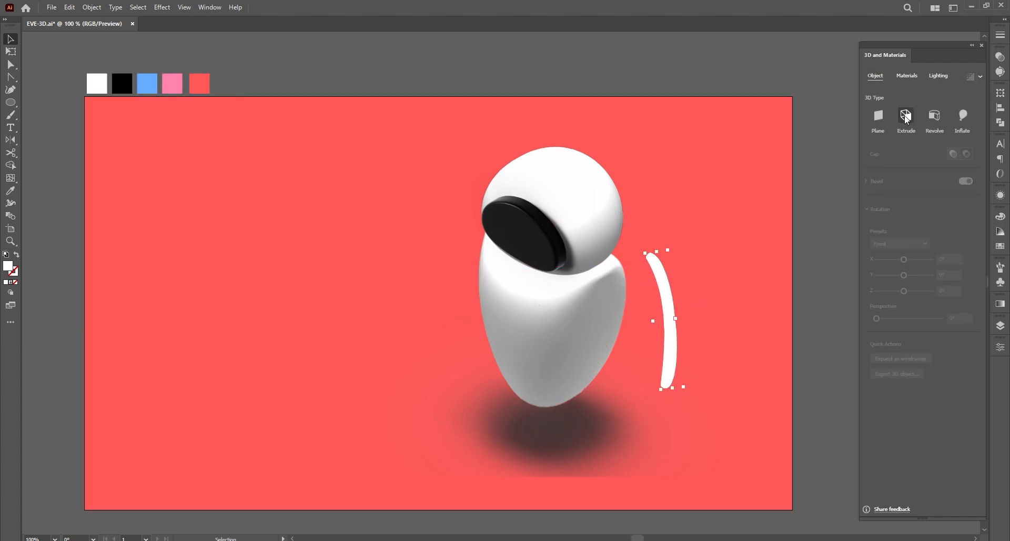
Apply 3D Inflate to the arm with a 43 pt depth, Isometric Left rotation and inflation on both sides
click(962, 117)
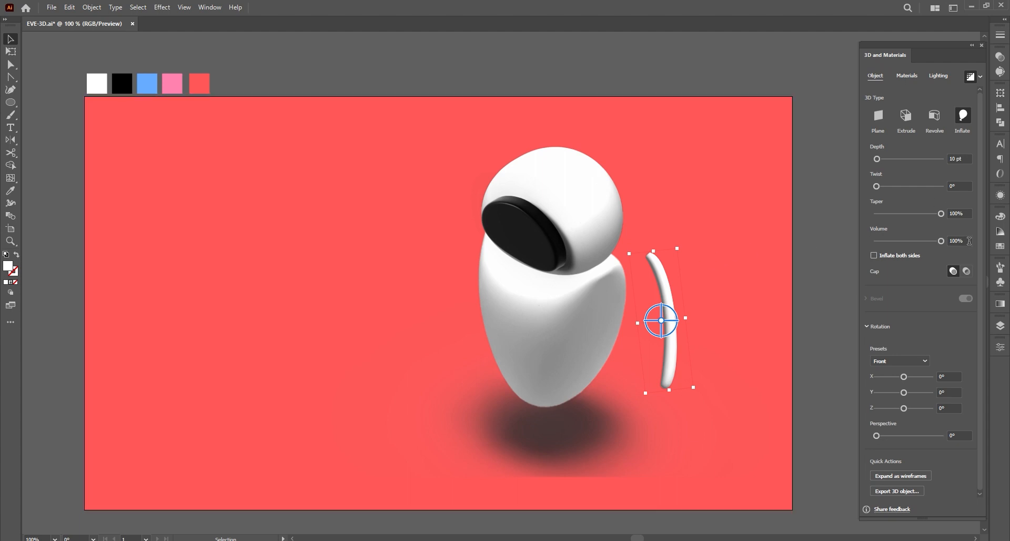
click(958, 158)
text(43)
key(Return)
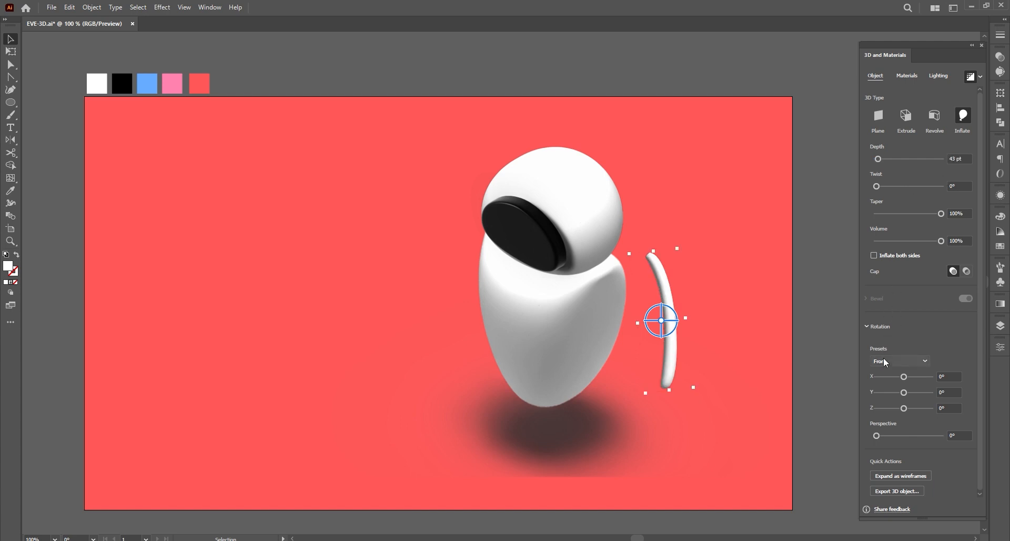
click(885, 362)
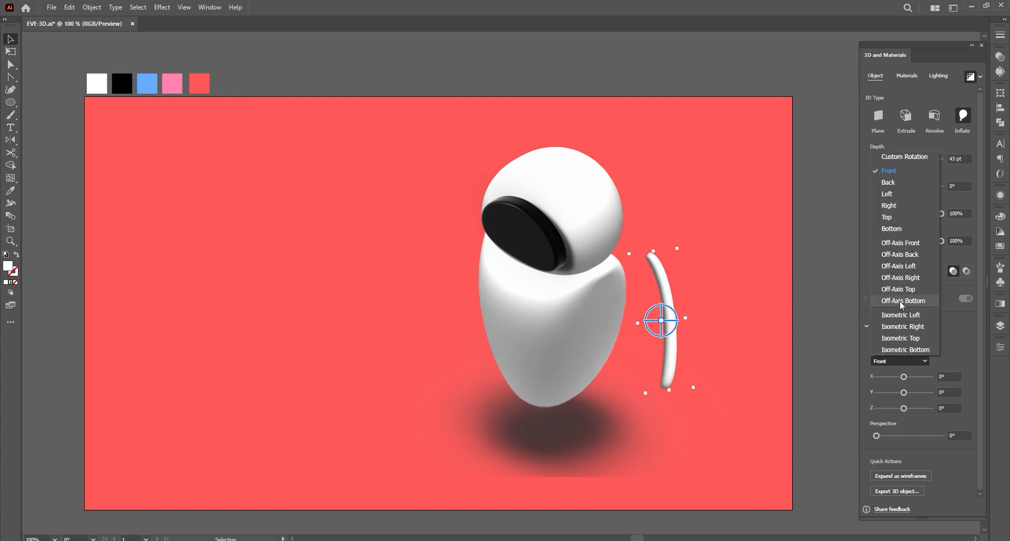
click(900, 316)
click(874, 256)
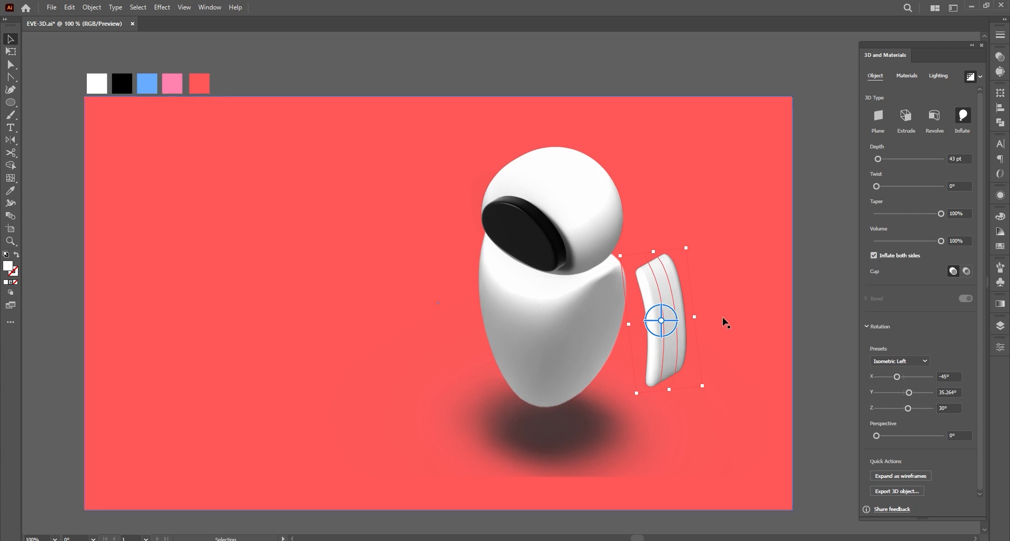
Set the arm's inflate depth to 35 pt and place the arm against the near side of the body
double_click(954, 158)
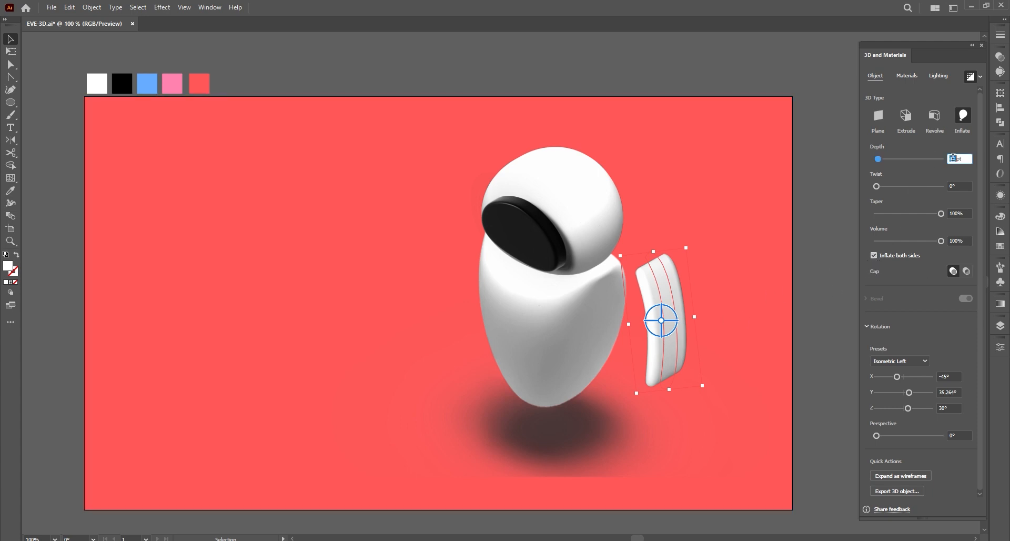
text(35)
key(Return)
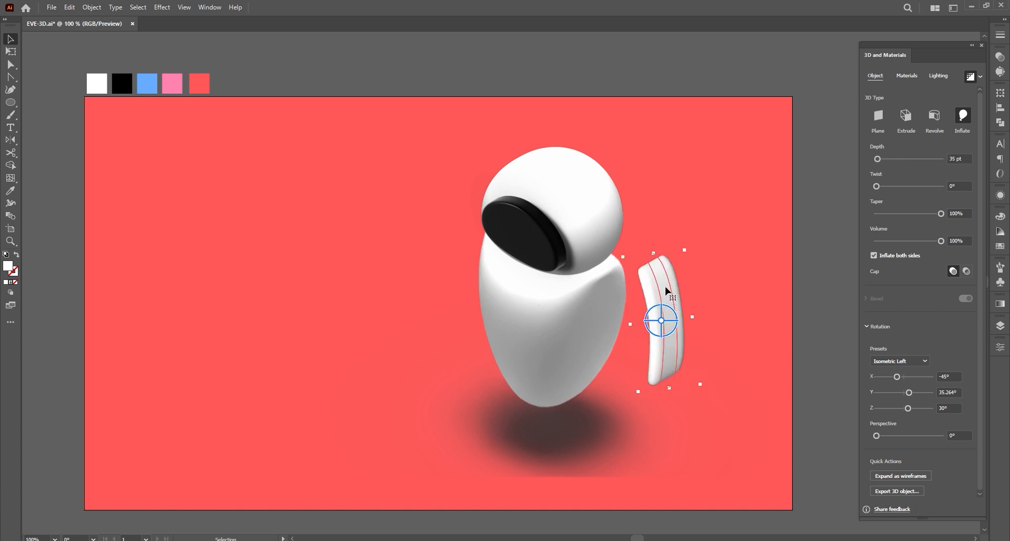
drag(660, 315, 616, 315)
Set the arm's default material to 0.57 roughness and 0.15 metallic
click(907, 76)
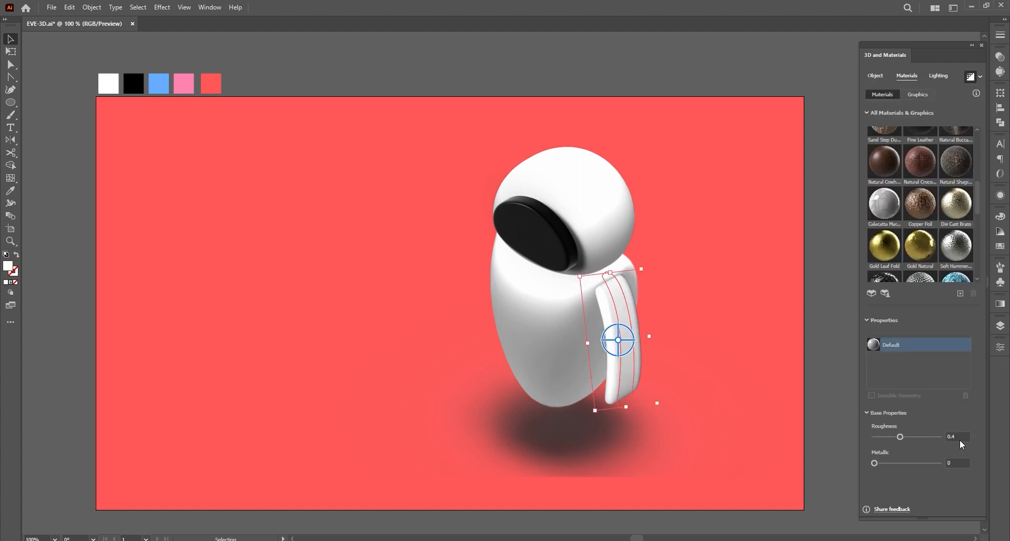
click(953, 437)
text(0.57)
key(Tab)
text(0.15)
key(Return)
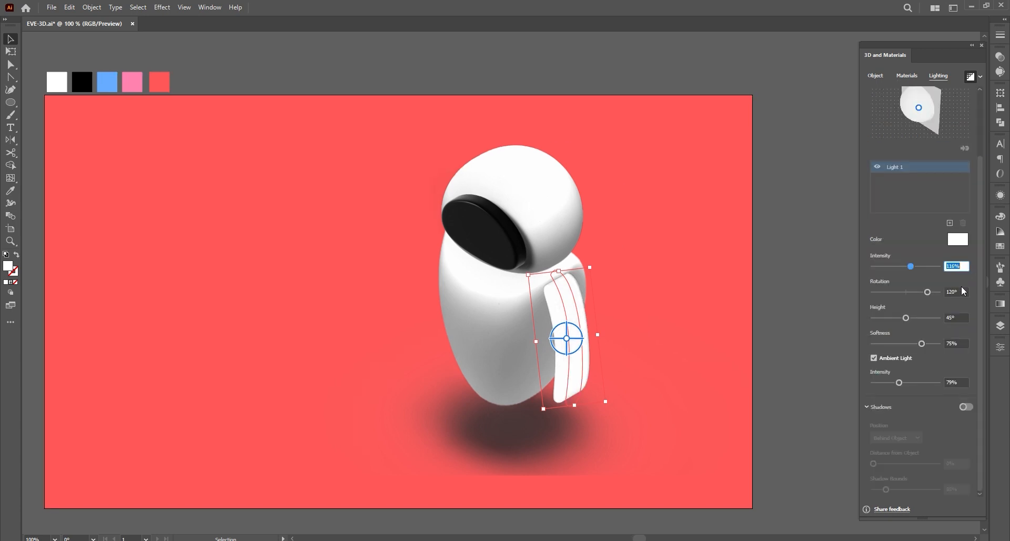
Set the arm's Light 1 rotation to 180°, keeping 75% softness, and its ambient light intensity to 79%
click(964, 291)
text(180)
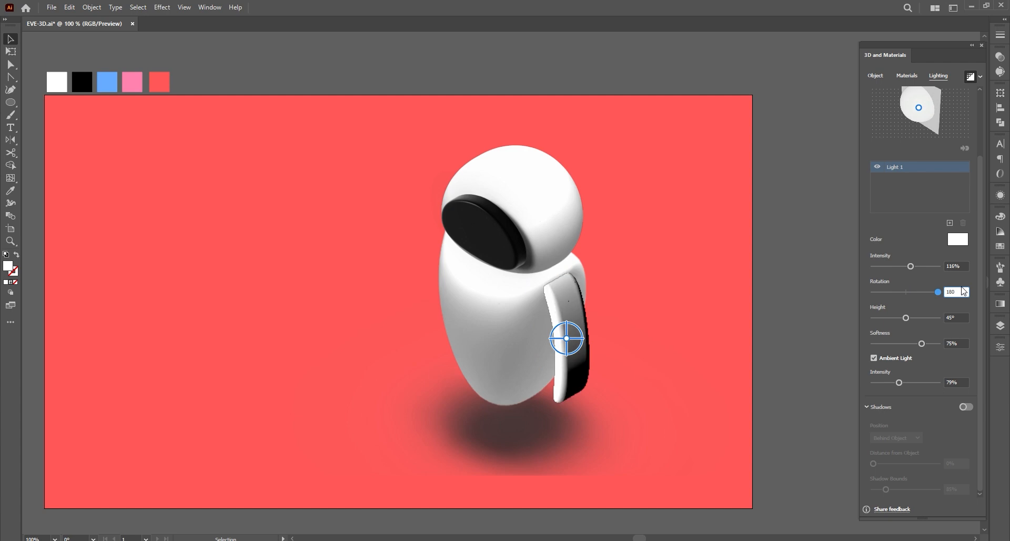
key(Tab)
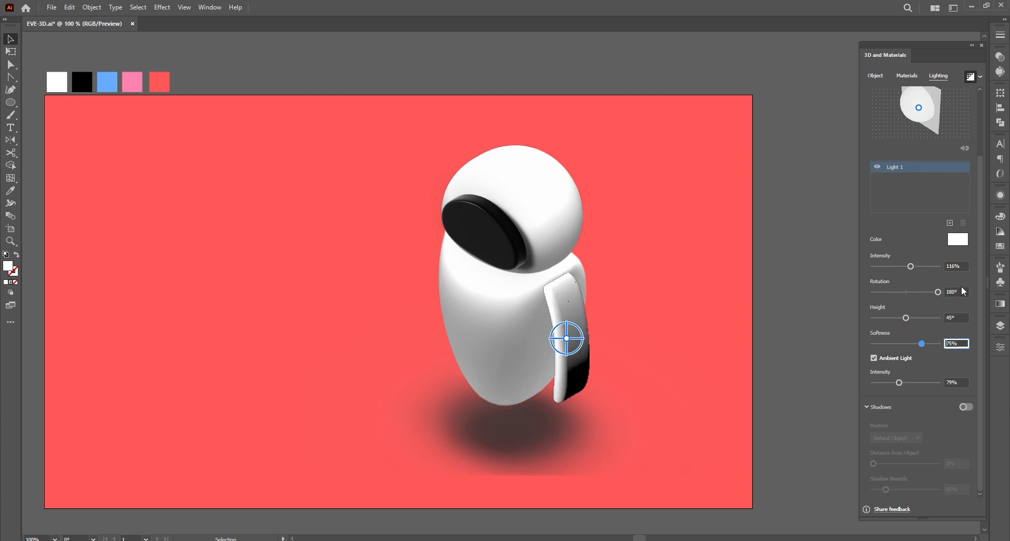
key(Tab)
key(Tab)
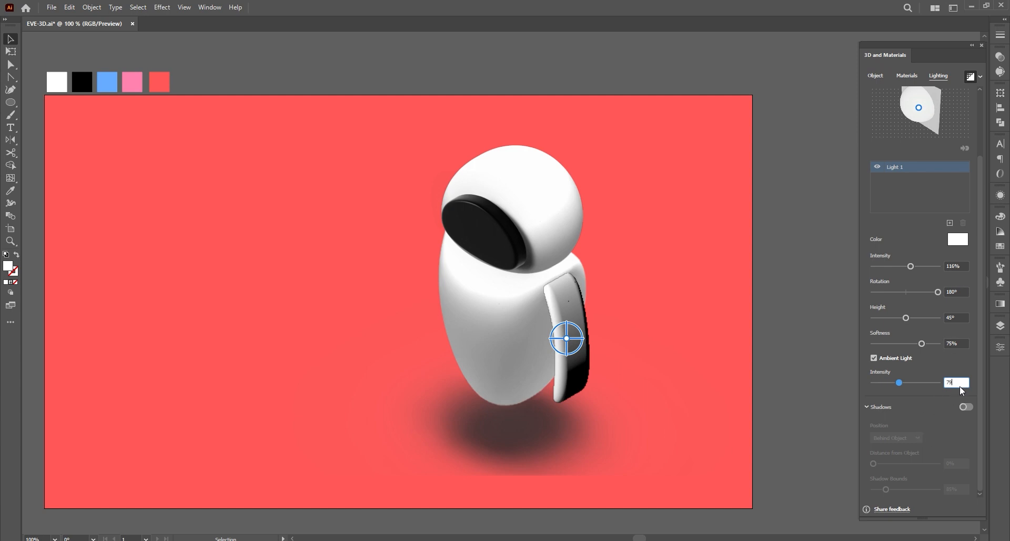
key(Return)
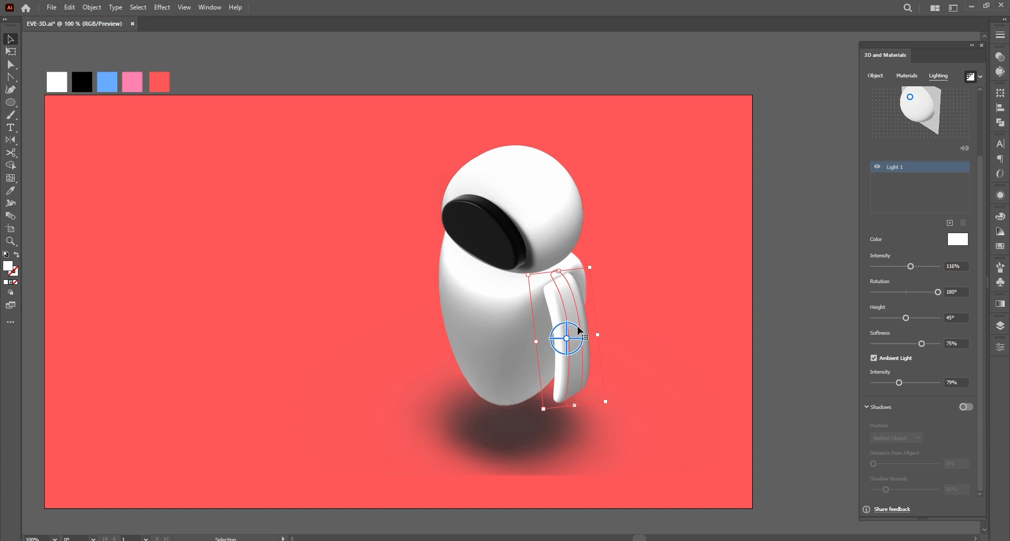
Duplicate the arm to the opposite side of the body and reflect the copy across the vertical axis
drag(573, 319, 429, 265)
right_click(428, 266)
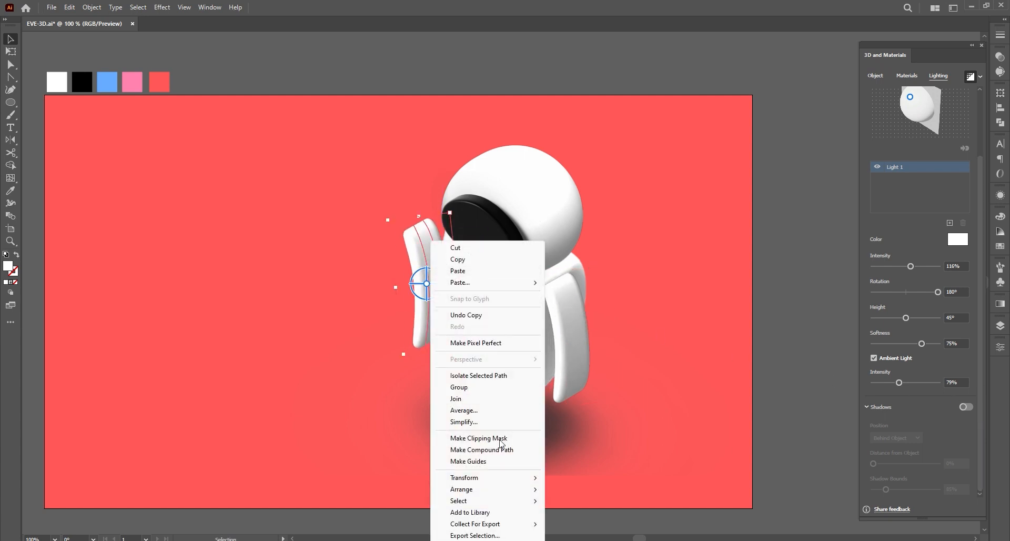
mouse_move(502, 486)
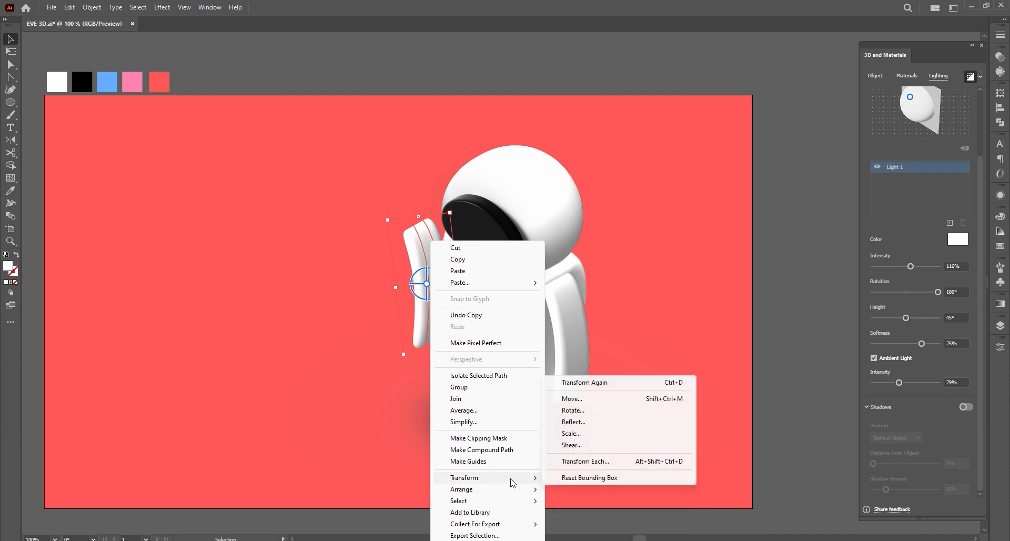
click(573, 421)
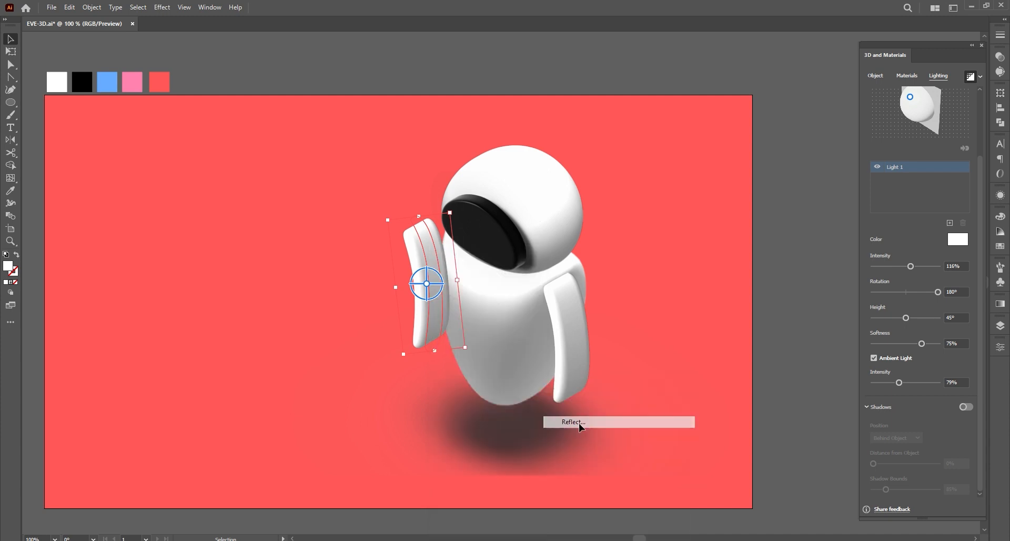
click(569, 257)
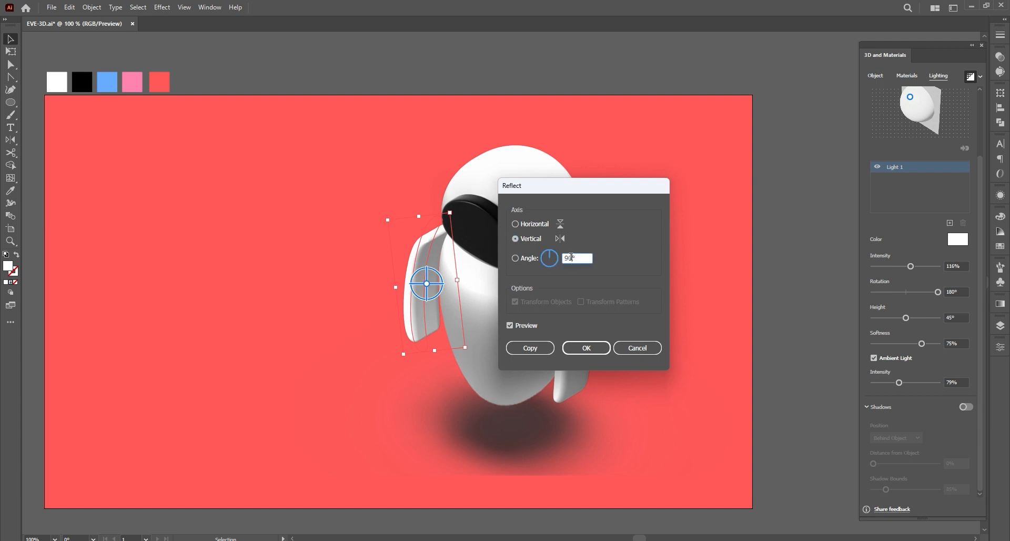
click(597, 351)
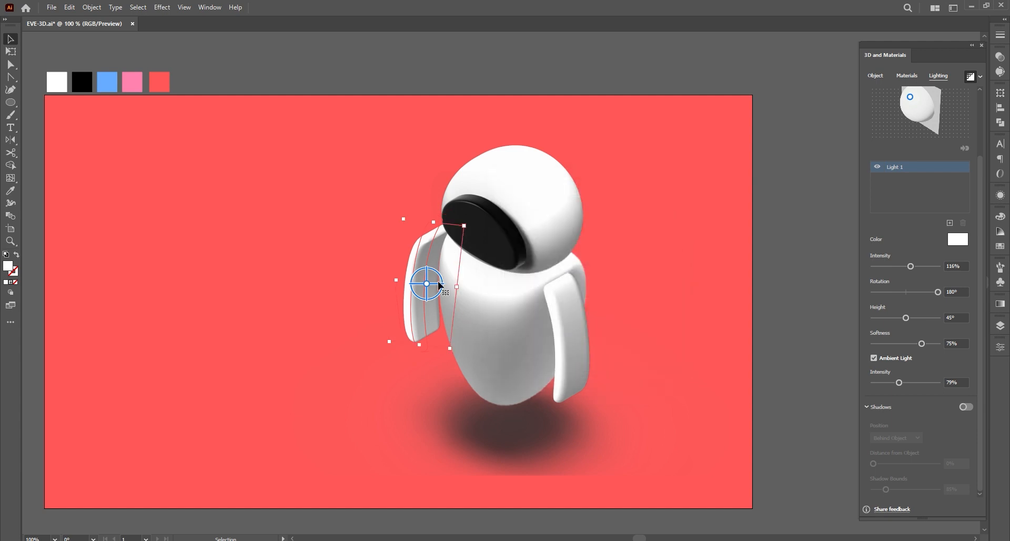
Send the reflected arm to the back and tuck it against the far side of the body
drag(426, 310, 433, 314)
right_click(433, 314)
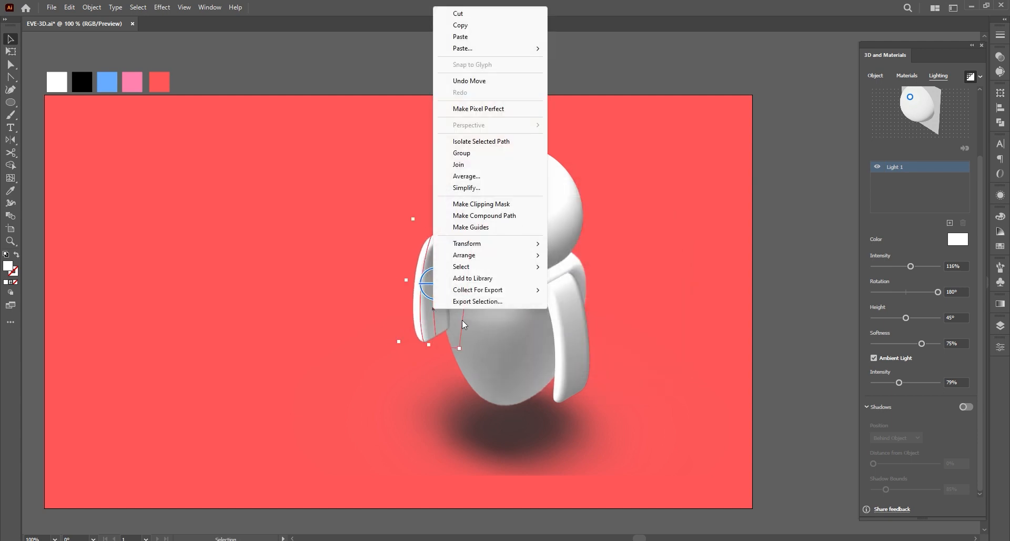
mouse_move(516, 259)
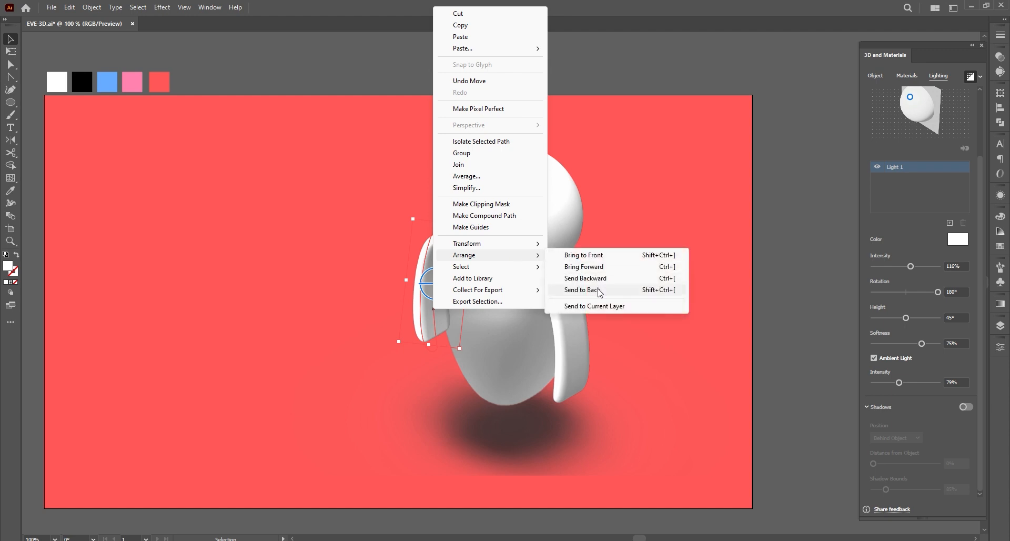
click(599, 292)
drag(425, 295, 438, 292)
click(258, 241)
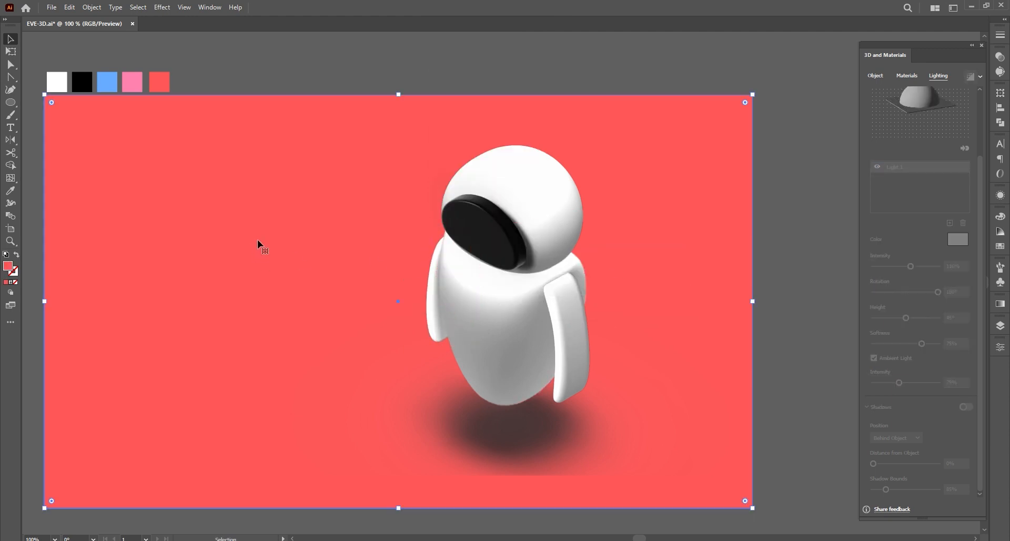
Draw a small closed crescent eye shape with the Pen tool on the empty background beside the robot
key(ctrl+=)
key(p)
click(263, 223)
drag(339, 223, 341, 227)
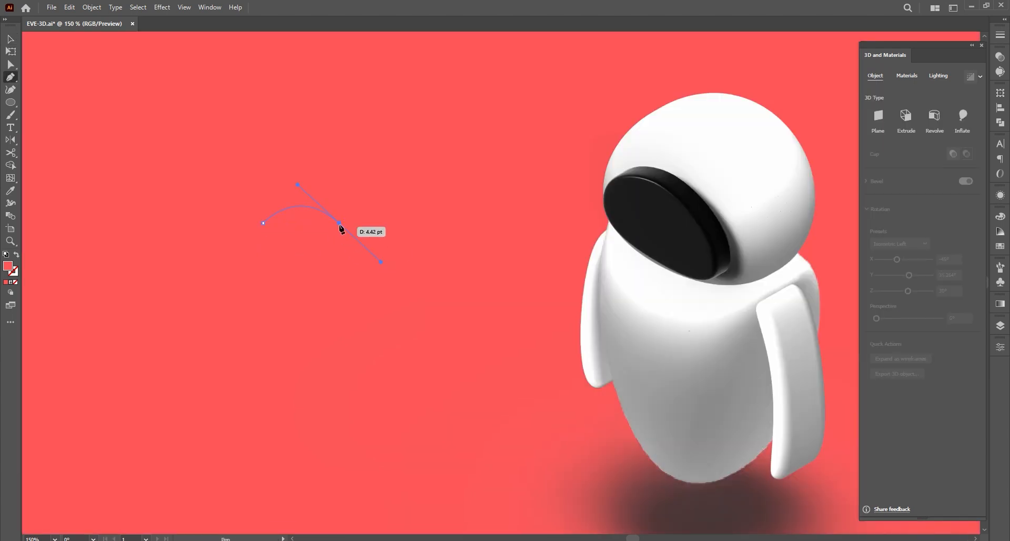
drag(263, 223, 232, 235)
click(307, 231)
drag(307, 232, 299, 220)
scroll(178, 263, down, 1)
drag(205, 233, 206, 249)
Fill the crescent eye with the blue swatch, rotate it slightly and move it closer to the head
key(i)
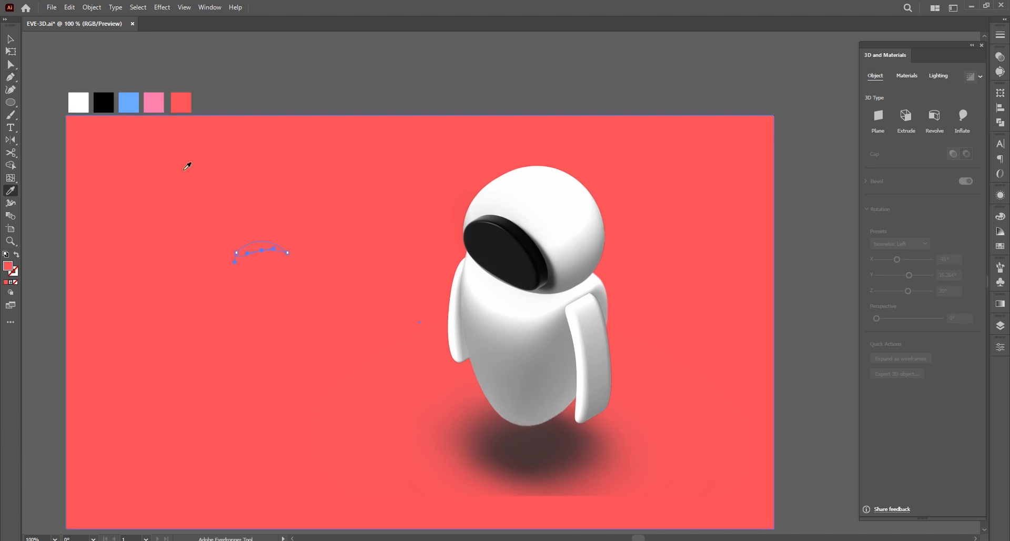
click(129, 103)
key(v)
drag(288, 256, 290, 261)
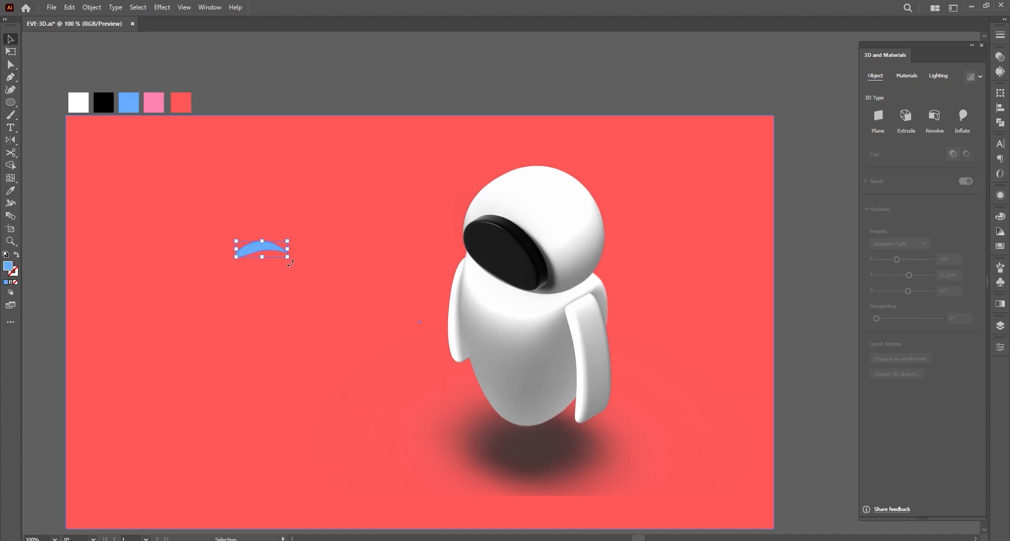
Bring the blue eye shape to the front and place it on the black face
right_click(394, 238)
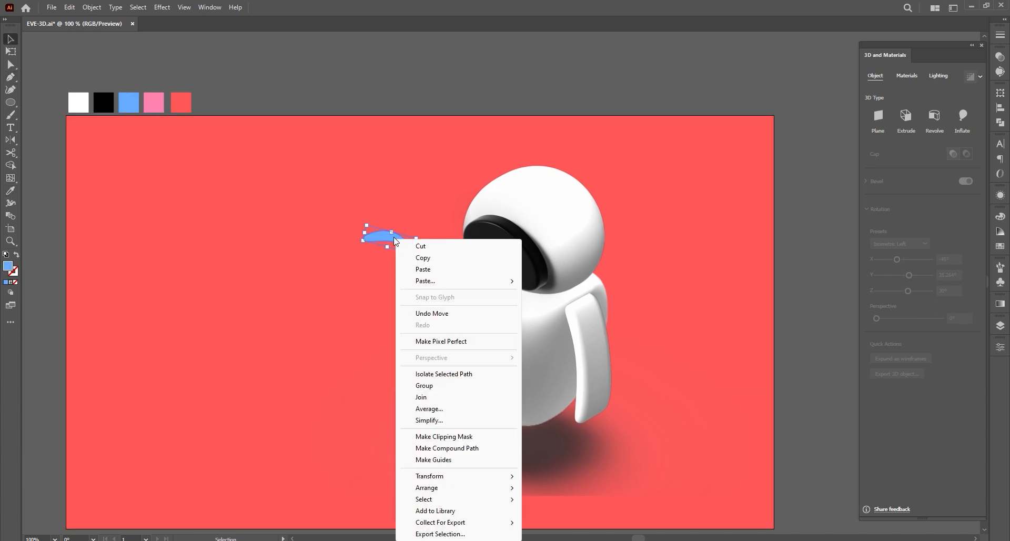
key(Escape)
right_click(395, 239)
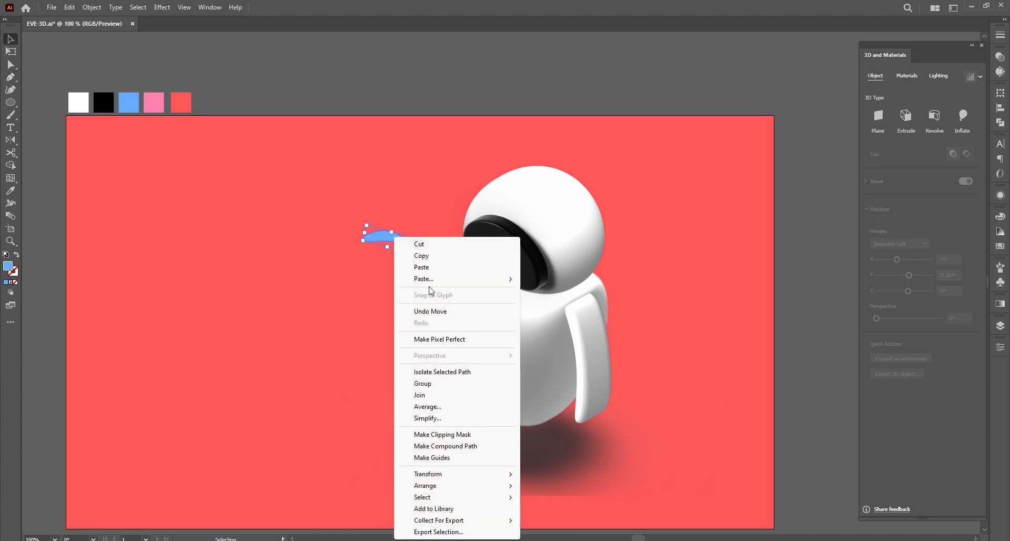
mouse_move(480, 490)
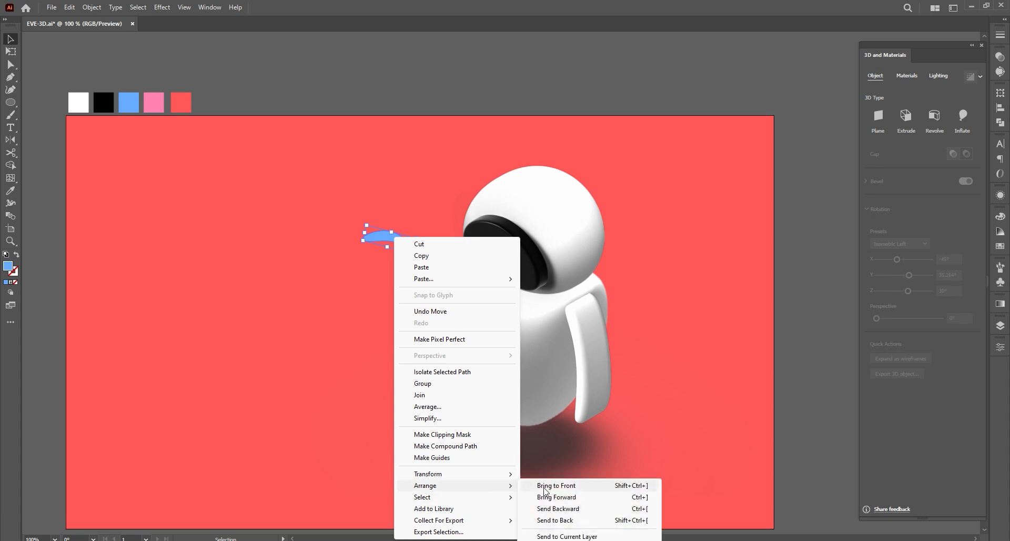
click(547, 484)
drag(375, 235, 504, 266)
scroll(520, 257, up, 2)
key(a)
key(v)
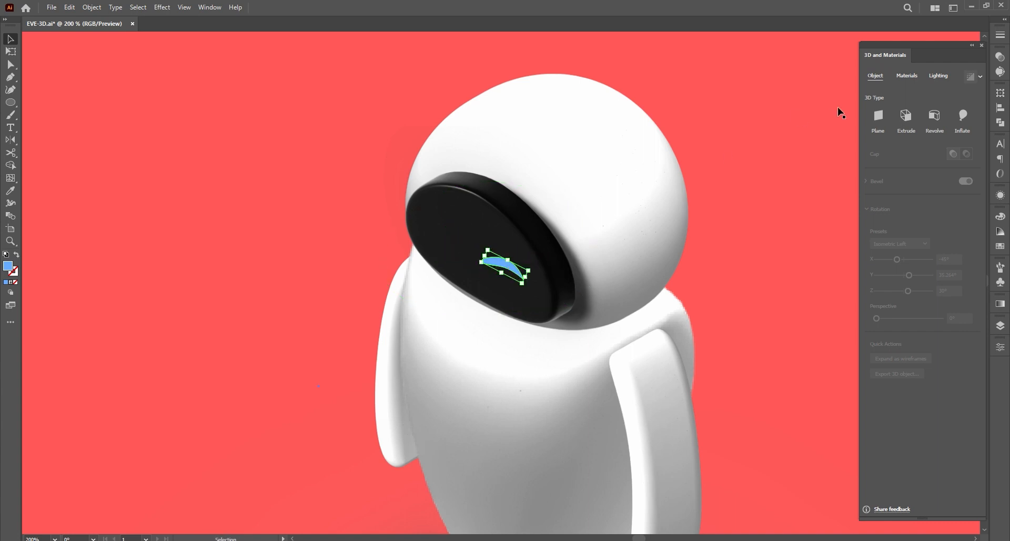
Turn the blue eye into a 3D Plane rendered with ray tracing, using the Isometric Left rotation preset
key(ctrl+equal)
click(877, 115)
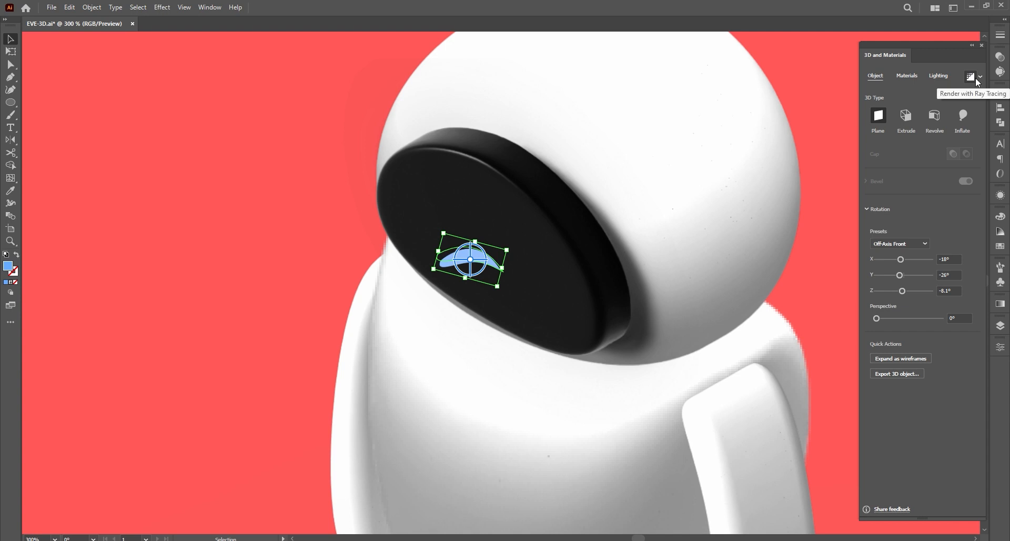
click(905, 243)
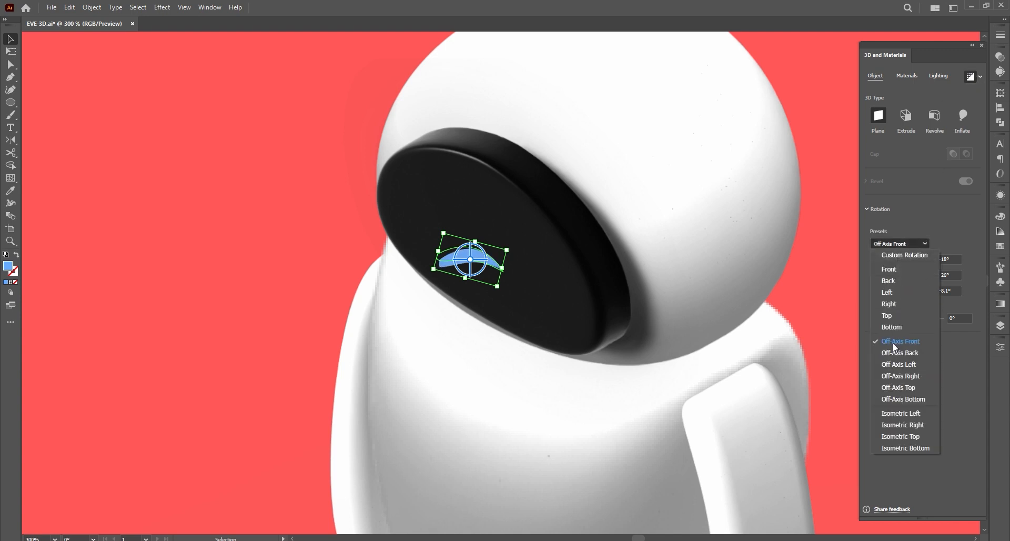
click(898, 413)
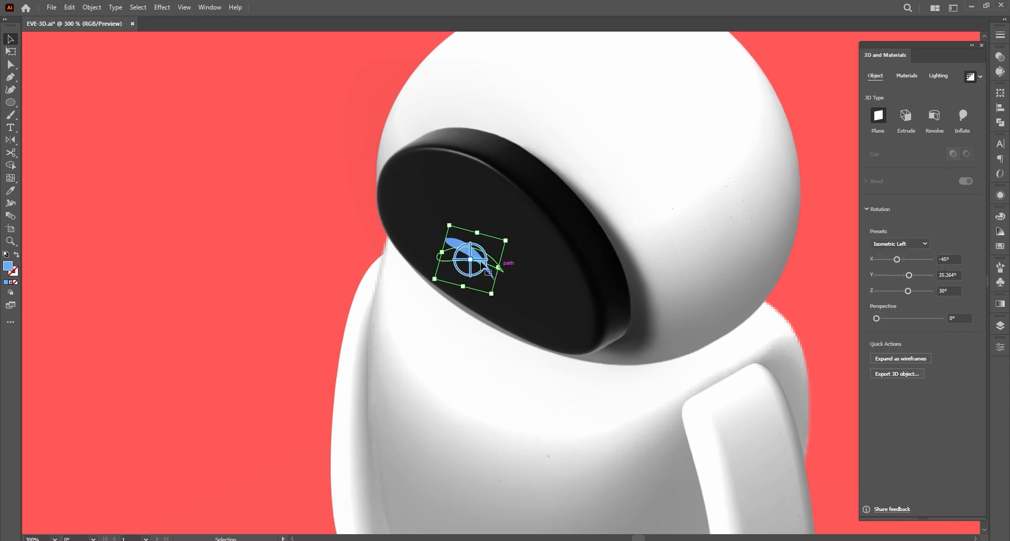
Place a copy of the blue eye on the other half of the black face and reflect it across the vertical axis
drag(491, 259, 444, 226)
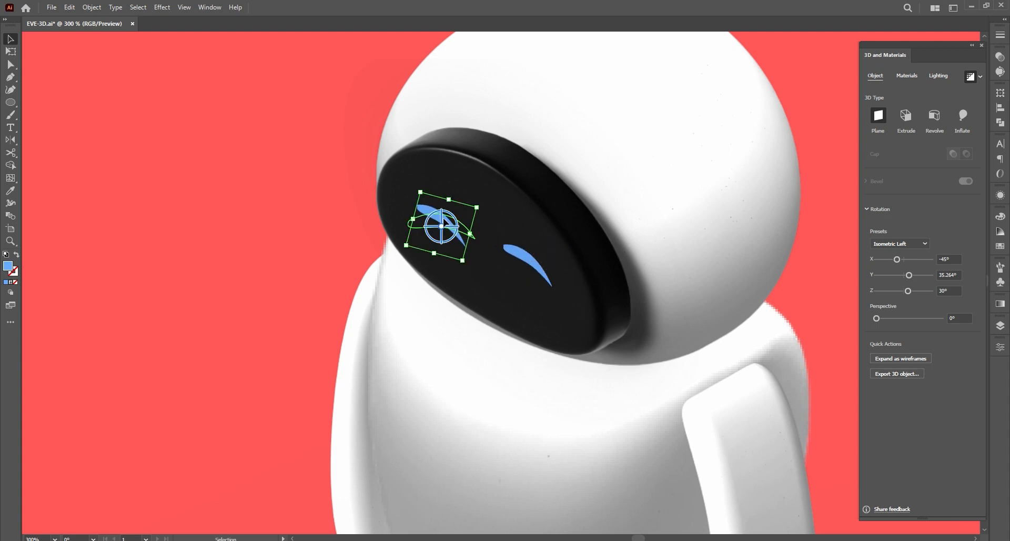
right_click(443, 219)
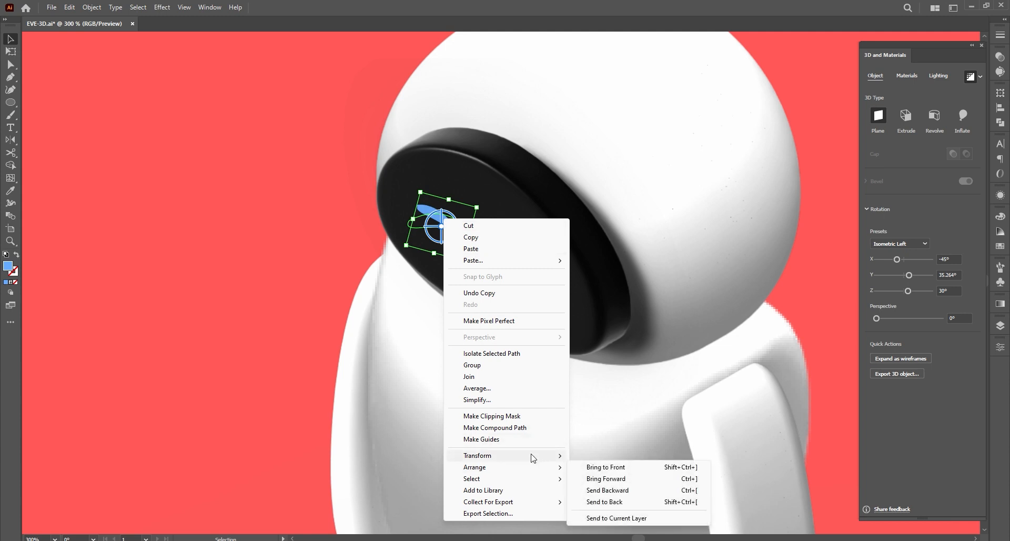
mouse_move(553, 455)
click(606, 494)
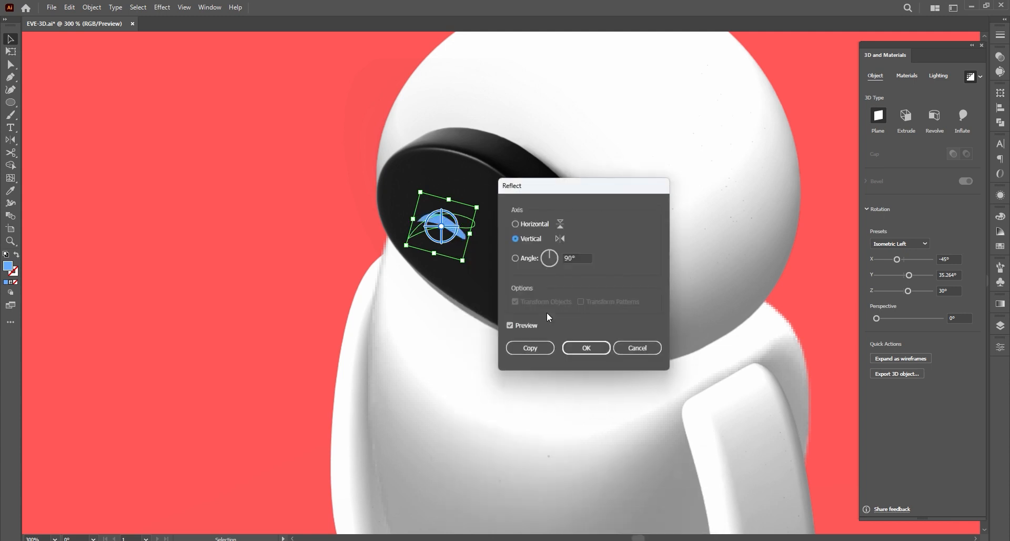
click(589, 348)
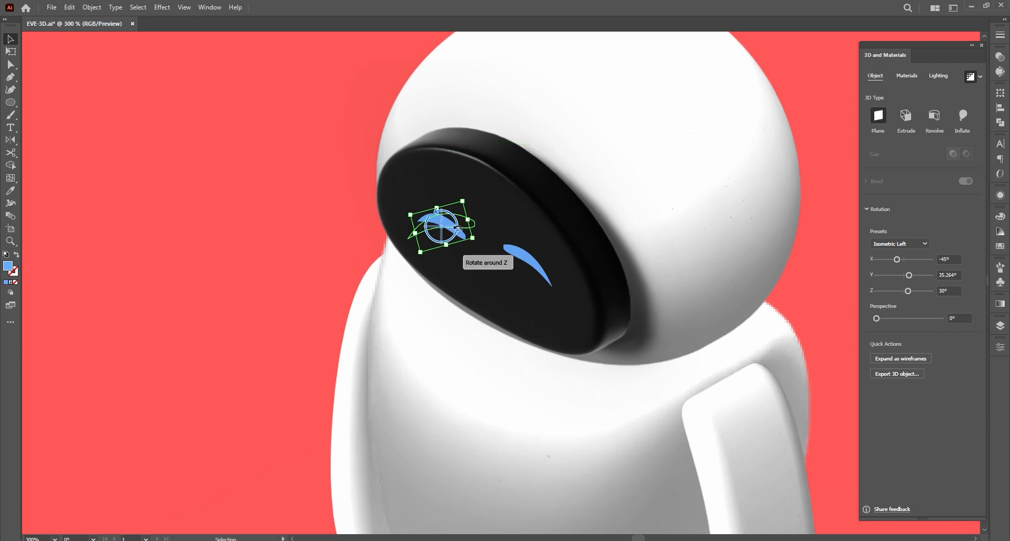
Fine-tune the reflected eye's position and size so it matches the other eye, and deselect it
drag(460, 237, 562, 307)
click(439, 220)
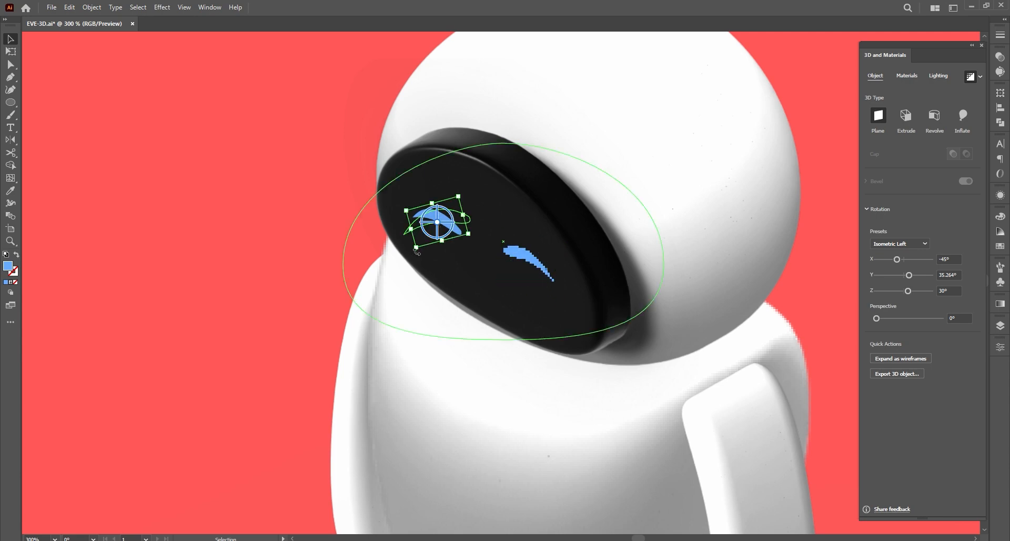
drag(416, 252, 414, 250)
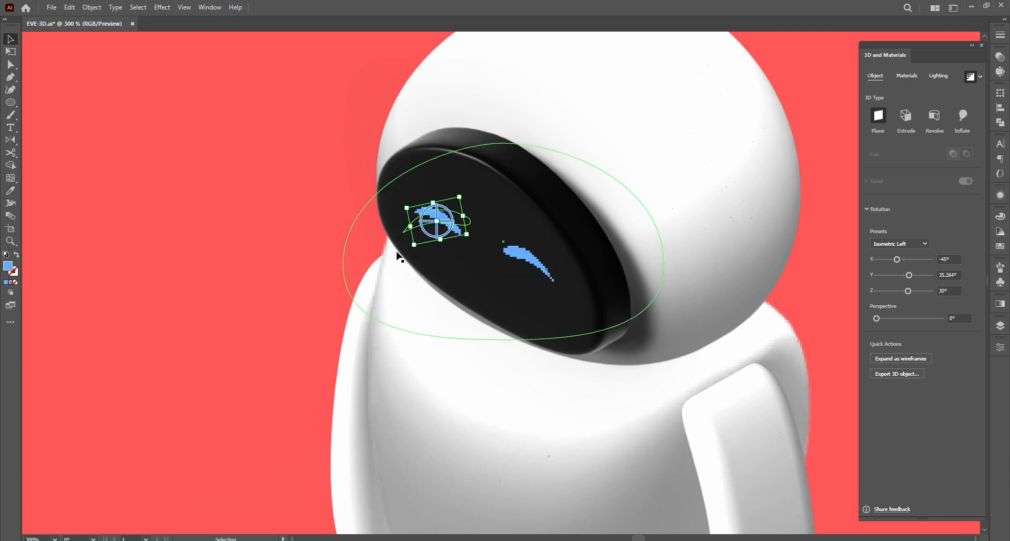
scroll(398, 256, down, 1)
click(715, 241)
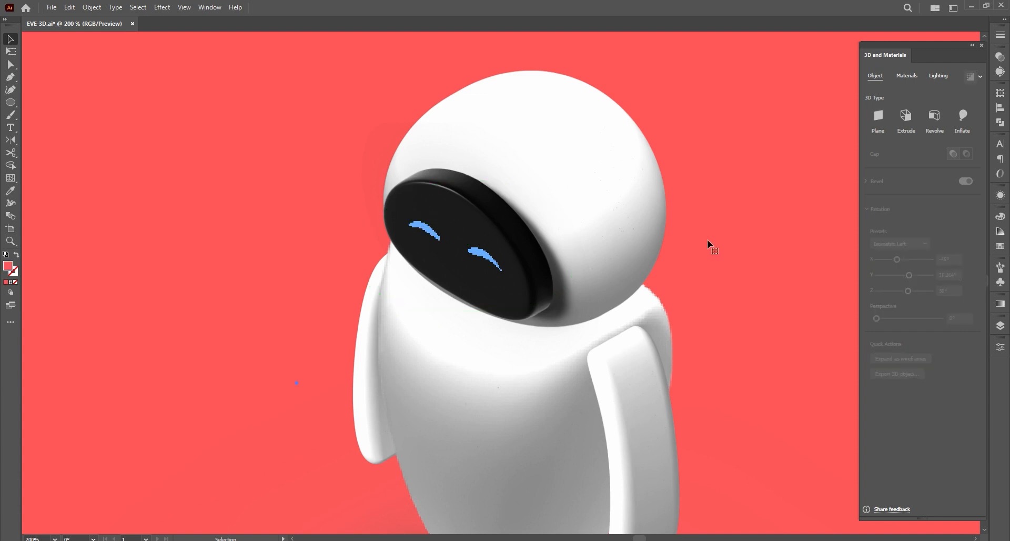
Draw a 225 pt circle on the empty background beside the robot and fill it with the black-to-transparent radial gradient
scroll(518, 239, down, 2)
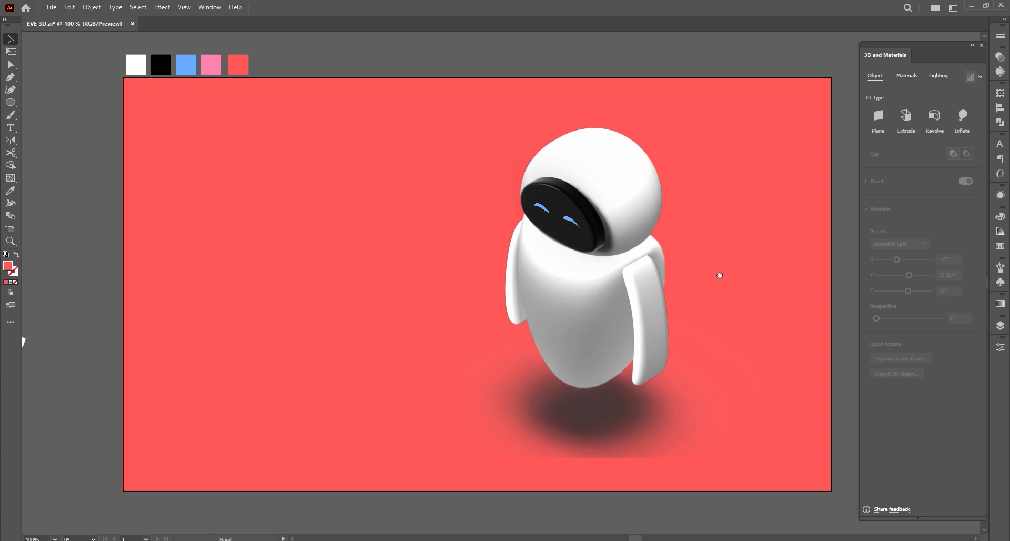
drag(719, 275, 682, 297)
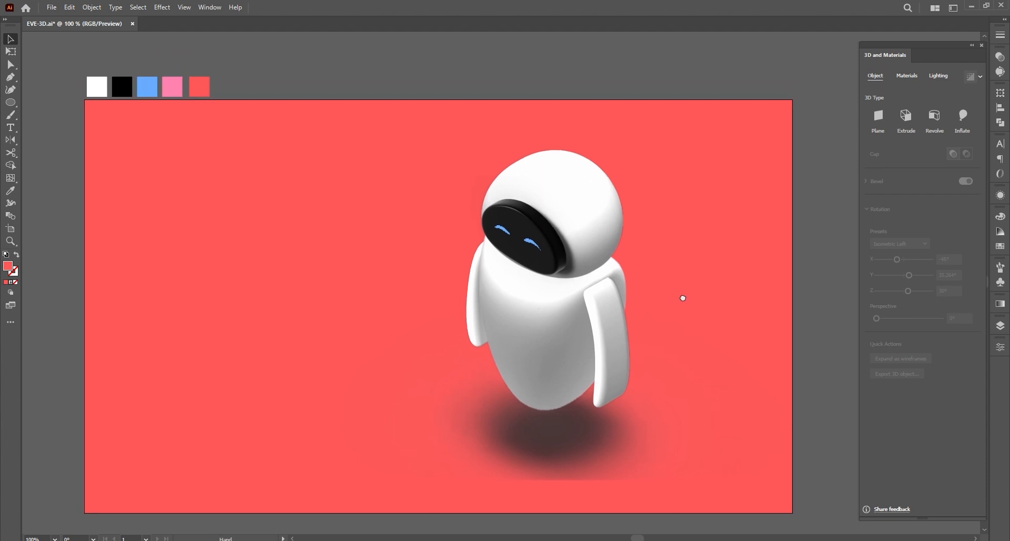
click(11, 103)
drag(340, 300, 173, 135)
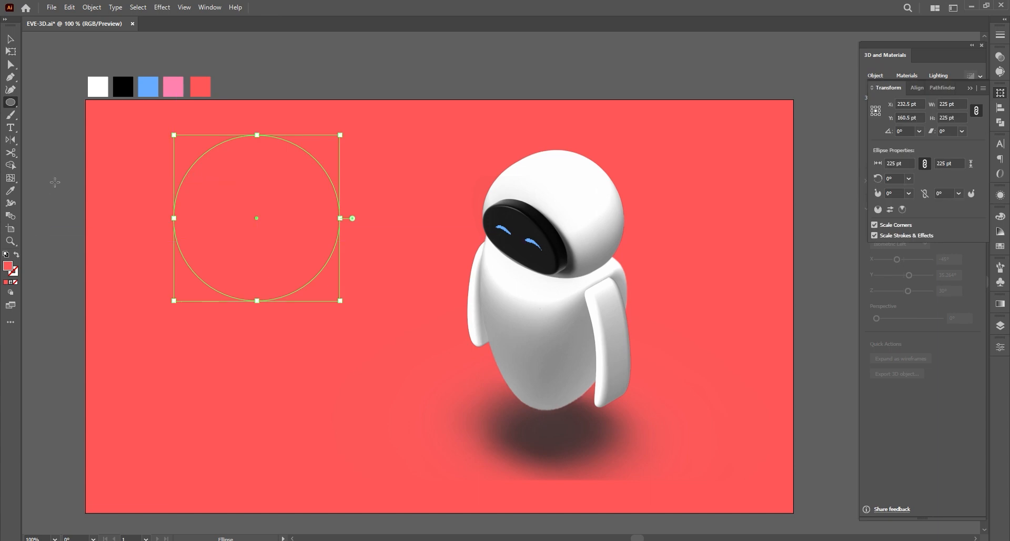
click(10, 282)
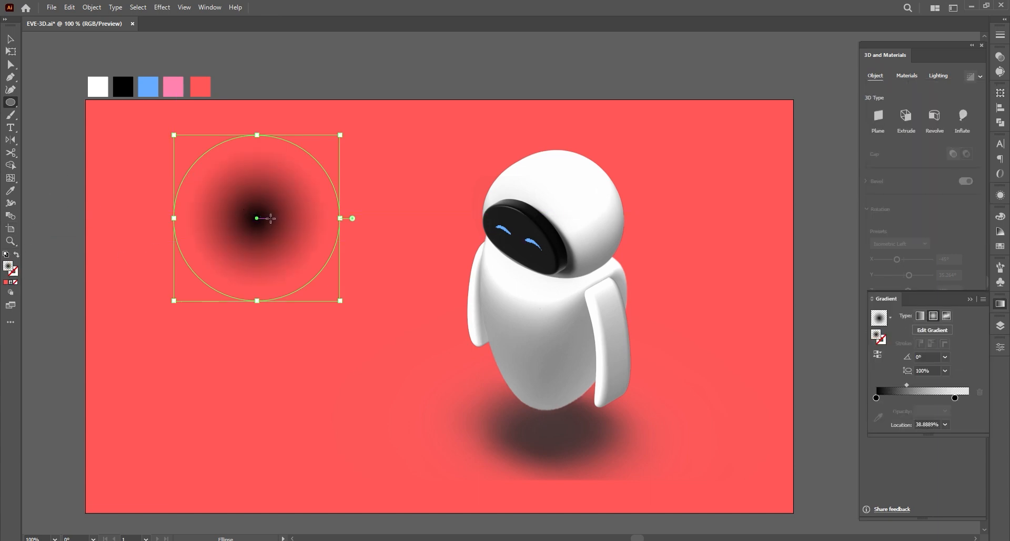
Adjust the circle's gradient, moving the opaque black stop to about 14% and the 0% opacity stop to about 99.4%
click(10, 39)
drag(954, 398, 967, 398)
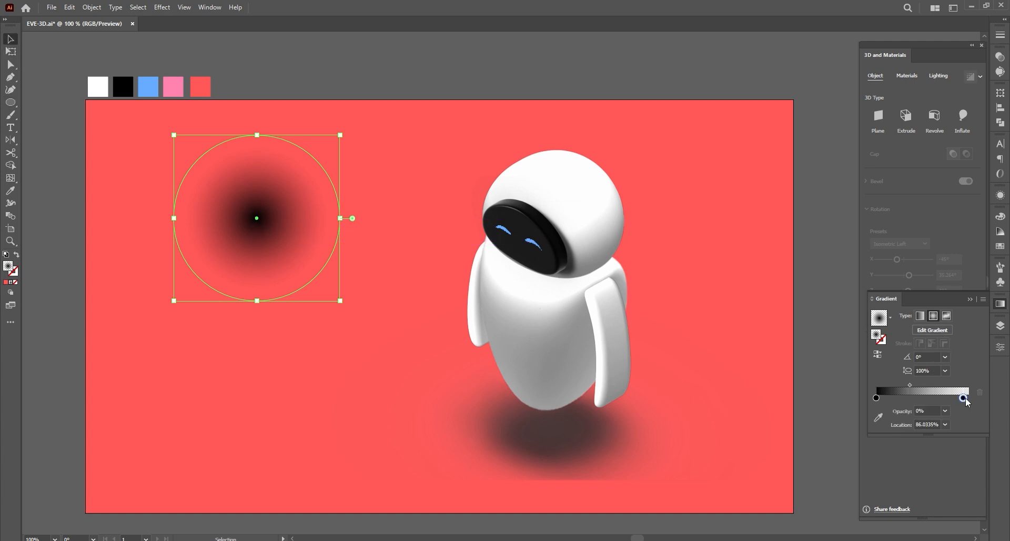
drag(887, 401, 896, 401)
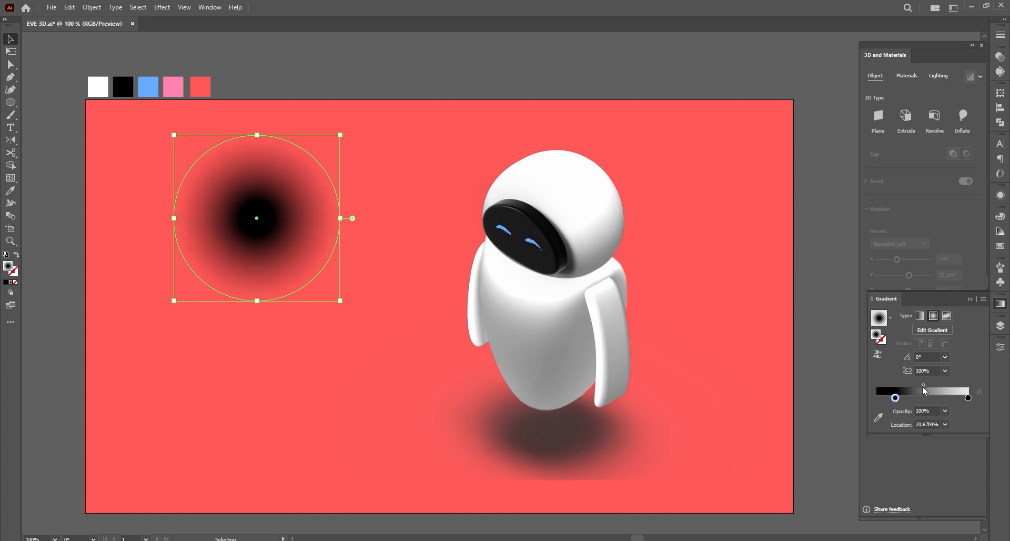
drag(894, 400, 924, 387)
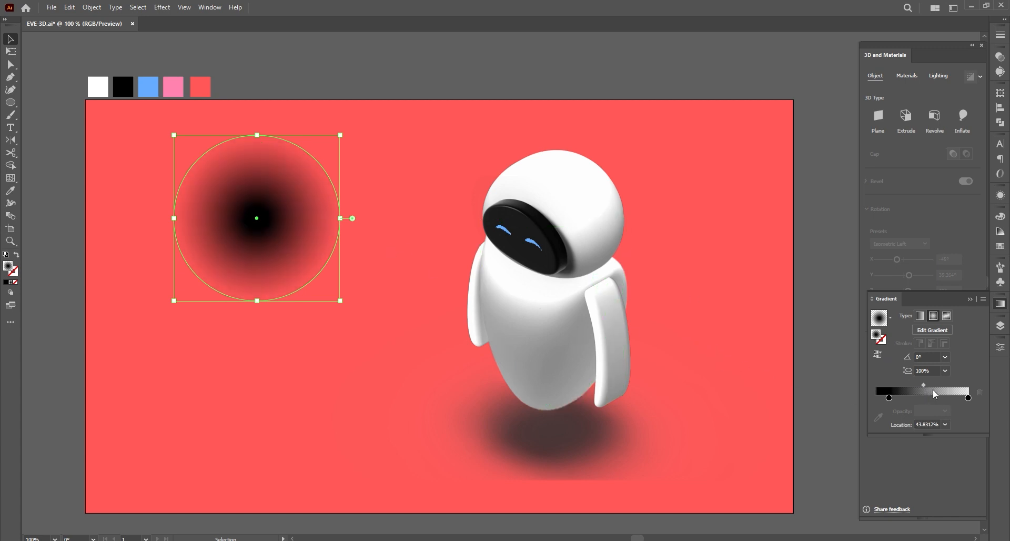
click(968, 398)
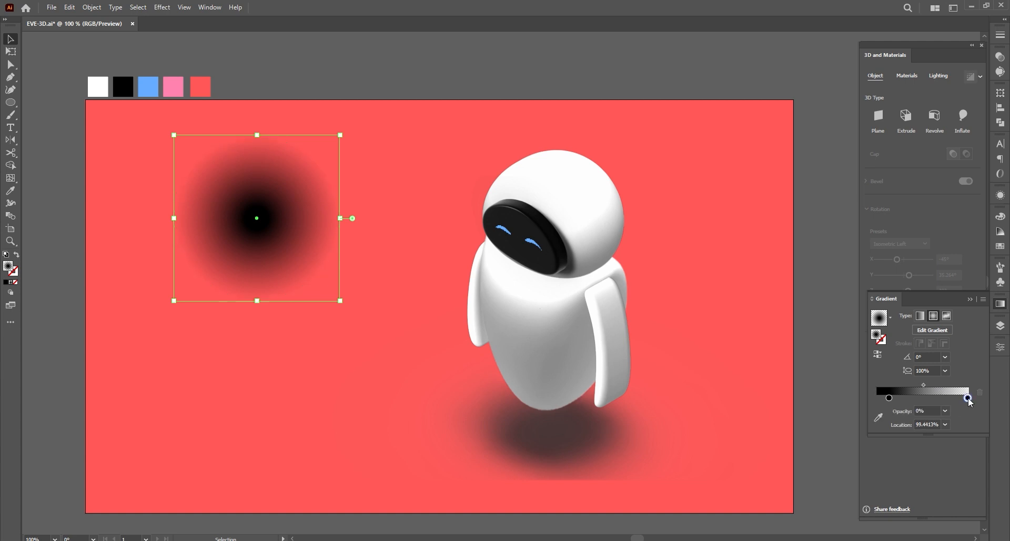
click(945, 411)
click(956, 286)
Shrink the gradient circle, squash it into a flat ellipse and place it over the robot's neck as a shadow
drag(271, 207, 534, 247)
drag(619, 158, 570, 212)
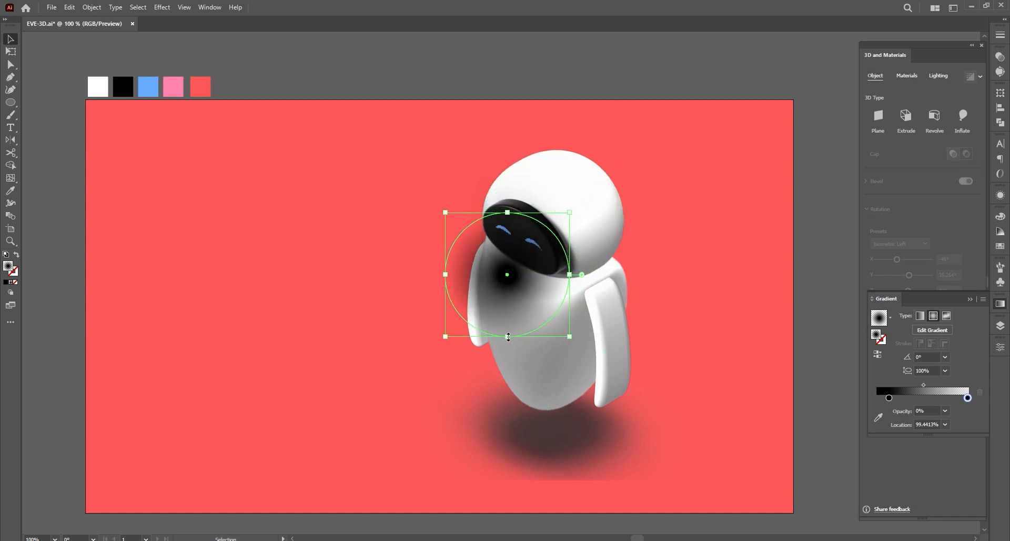
drag(507, 337, 471, 325)
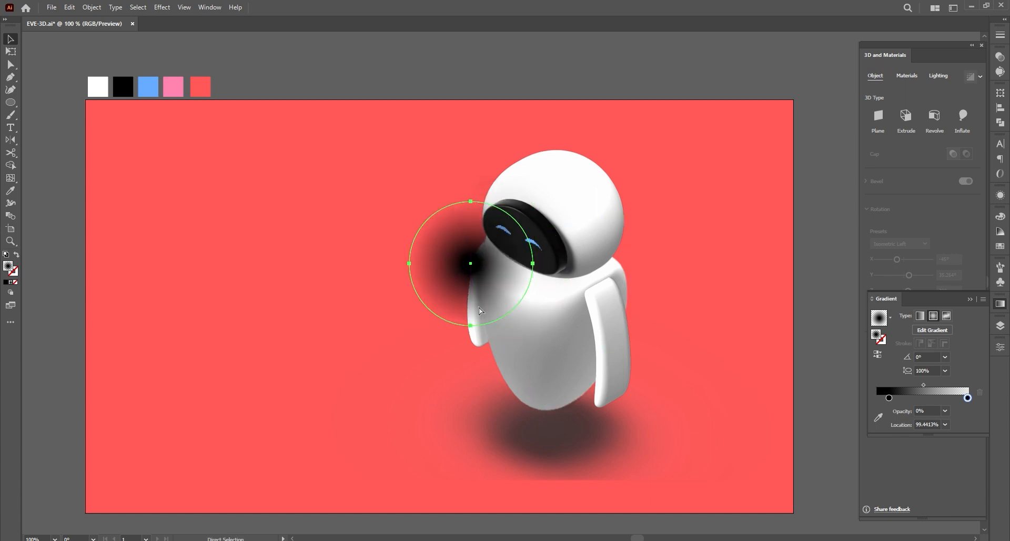
key(v)
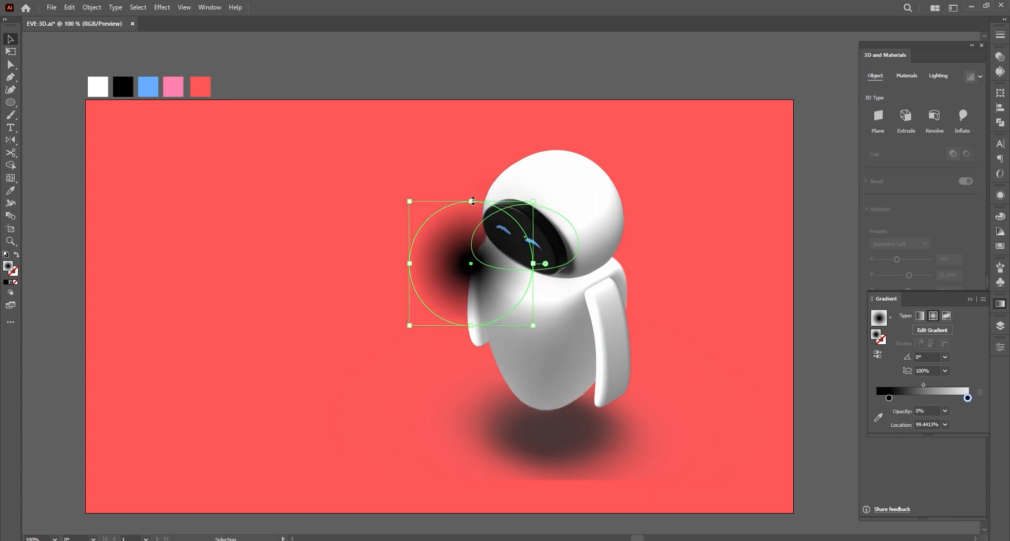
drag(472, 201, 561, 280)
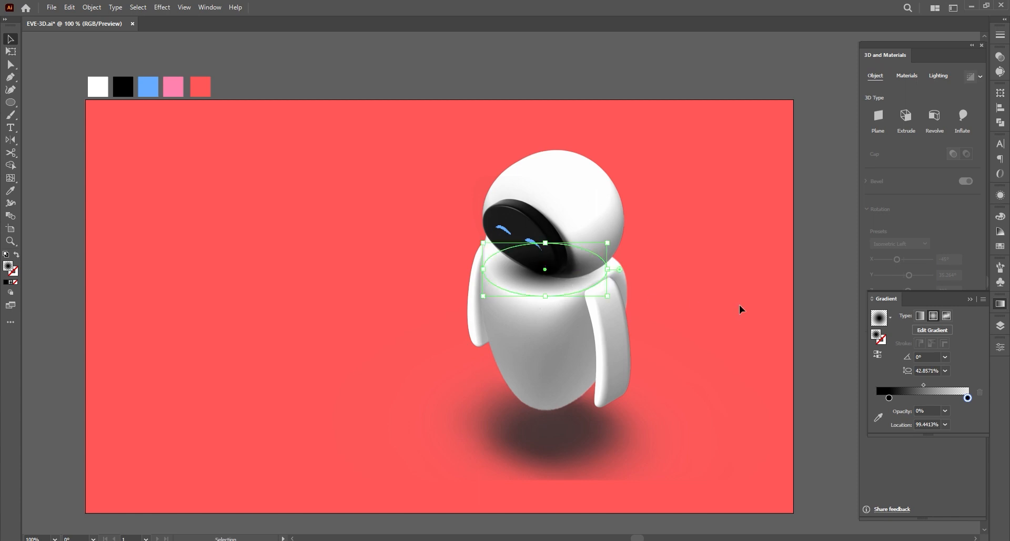
Stack the neck shadow behind the head and face but above the body, and nudge it into place
click(1000, 325)
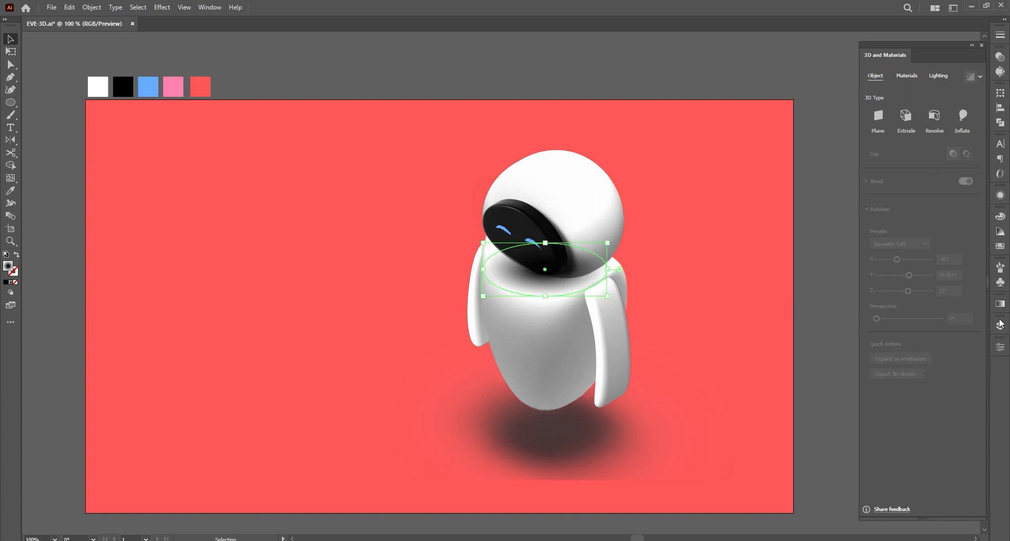
drag(551, 286, 542, 278)
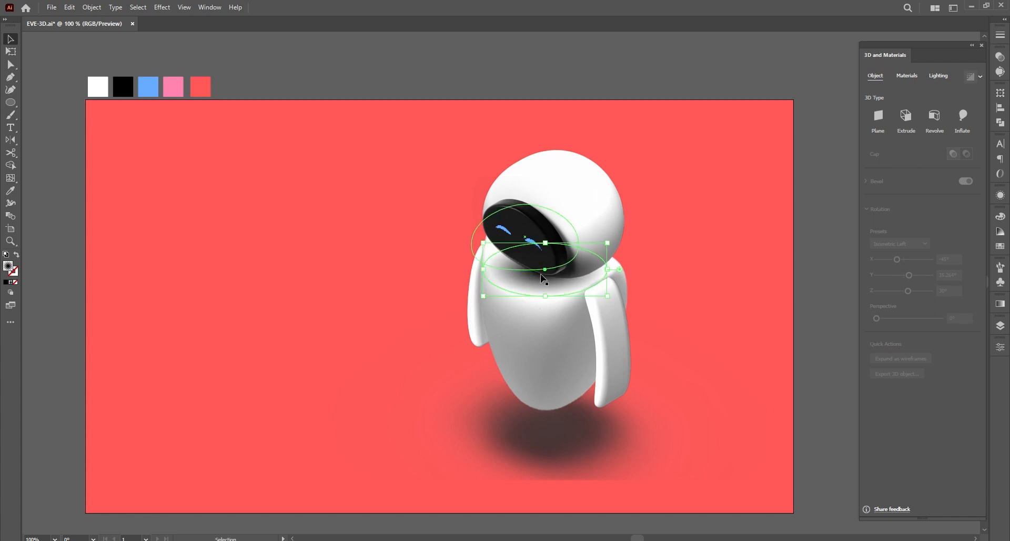
click(665, 202)
click(595, 212)
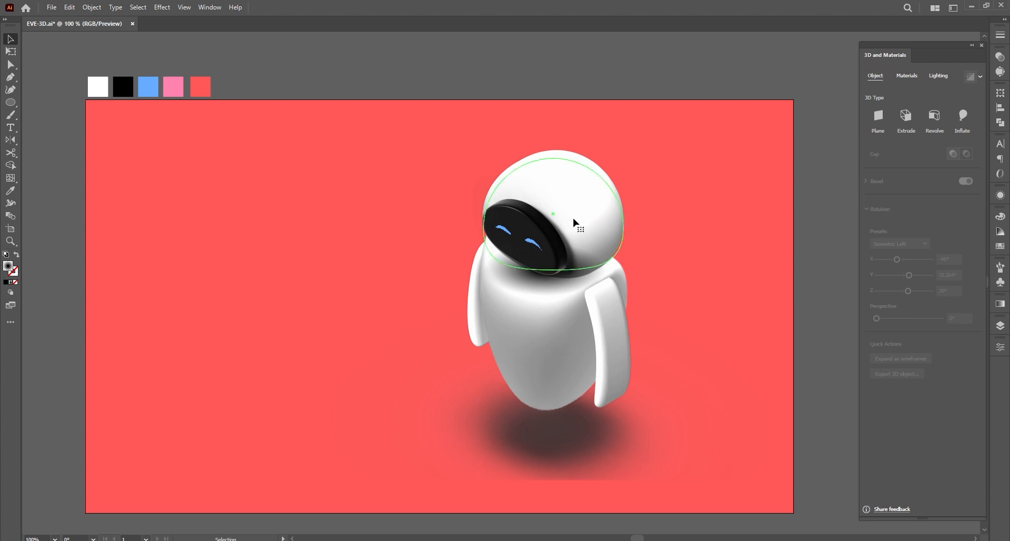
click(574, 219)
Draw a 76 pt gradient circle beside the robot and change its inner gradient stop to cyan 00ffe6
scroll(566, 232, up, 1)
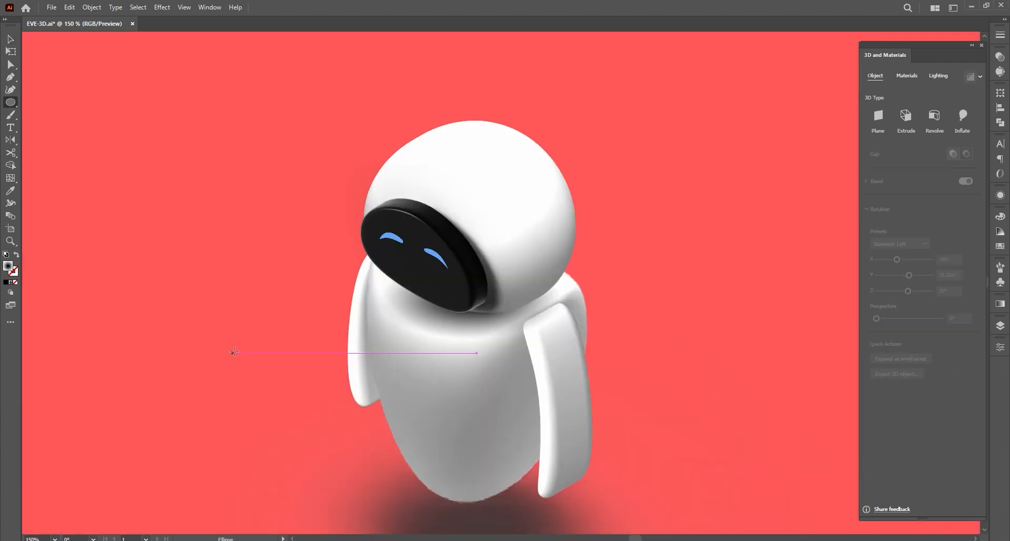
drag(241, 356, 156, 271)
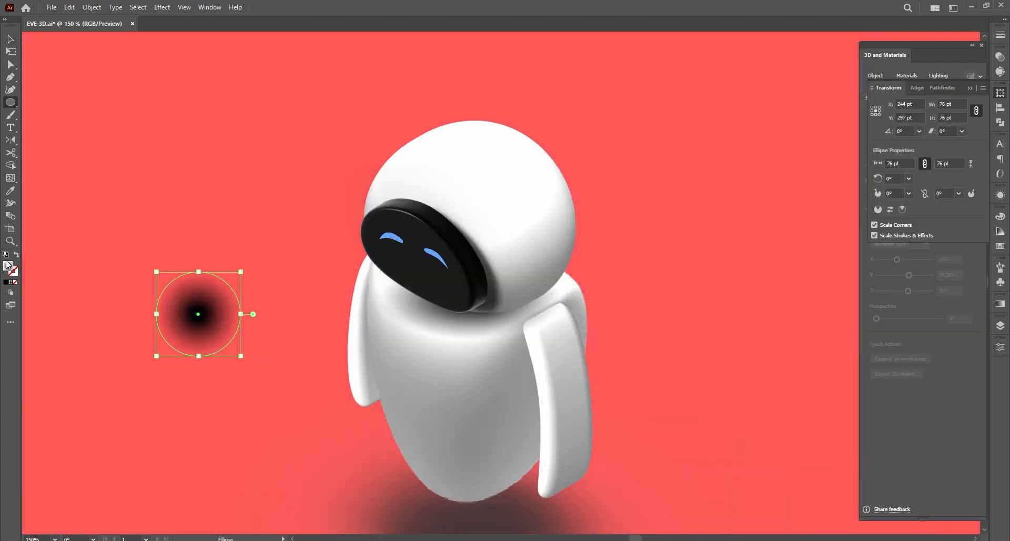
key(g)
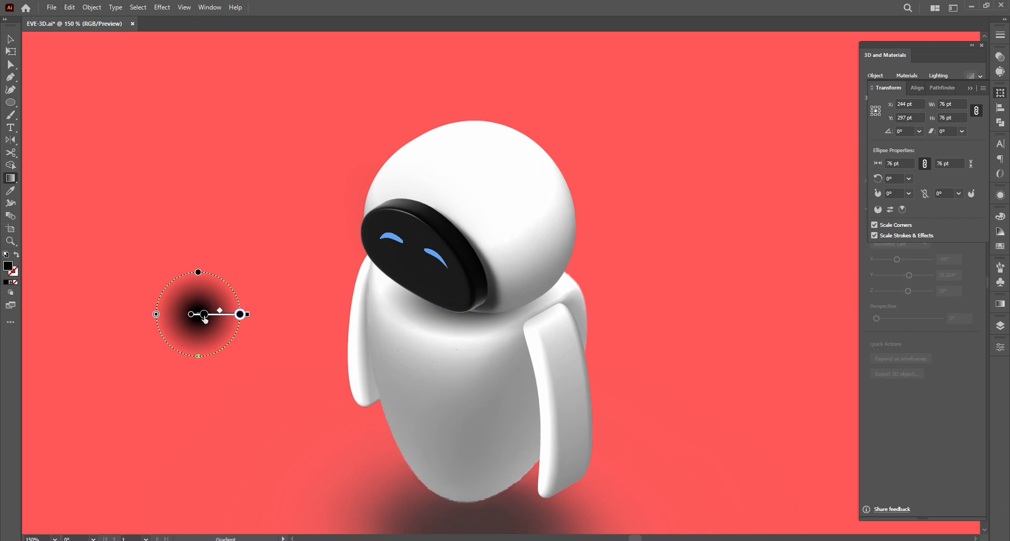
click(204, 314)
double_click(204, 314)
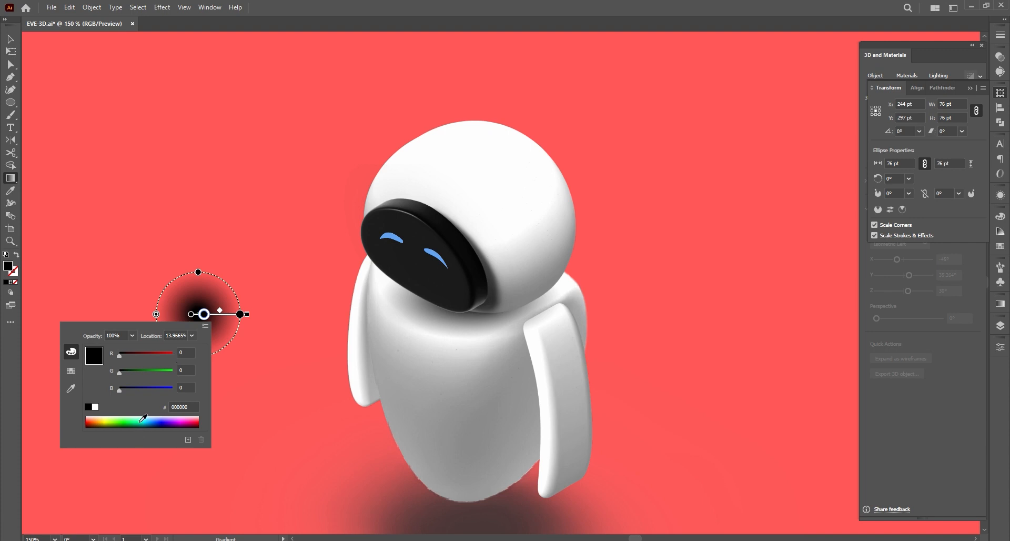
mouse_move(142, 418)
mouse_down()
mouse_move(153, 419)
mouse_move(141, 418)
mouse_up()
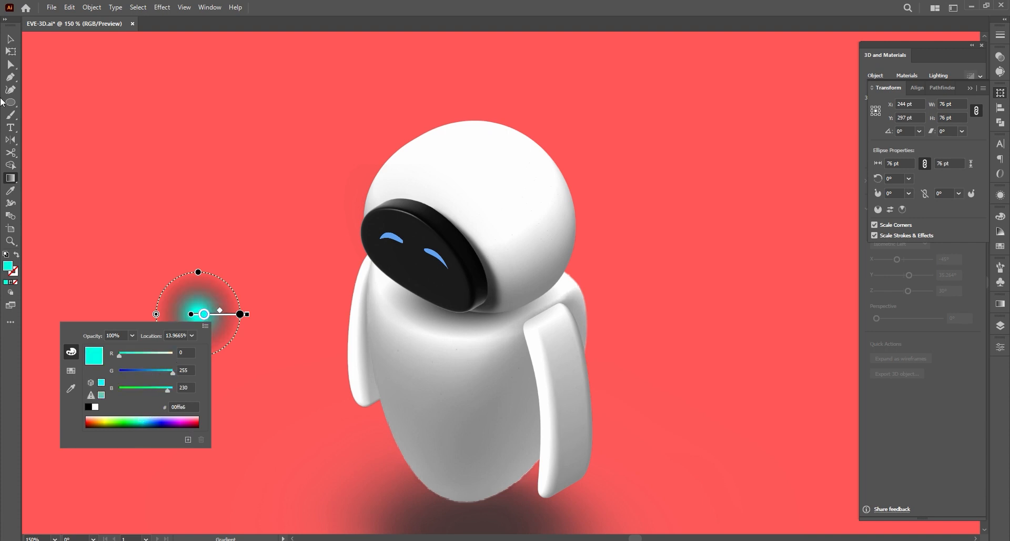
Place the cyan gradient circle on the robot's chest, try the Screen blending mode and settle on Soft Light
click(10, 39)
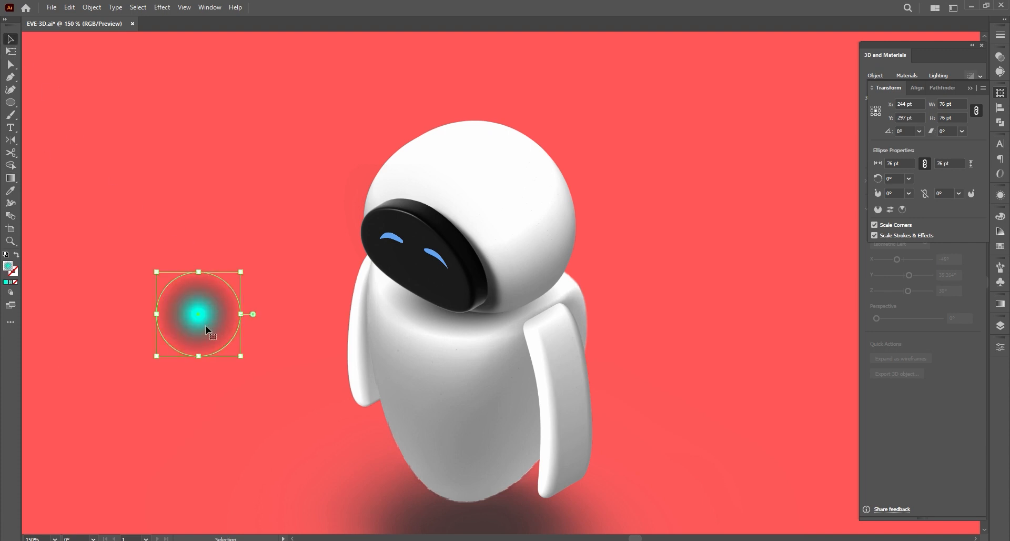
drag(205, 325, 394, 344)
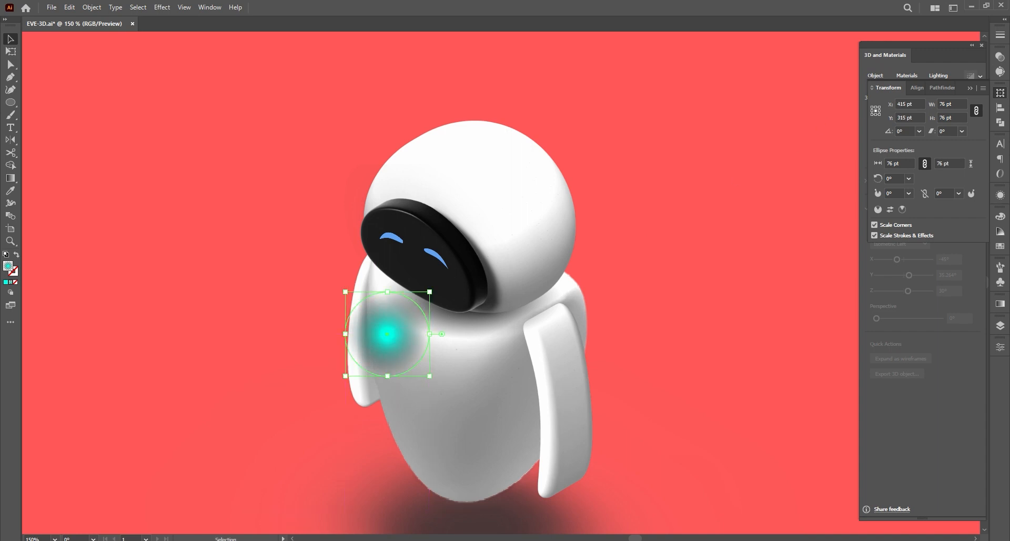
click(999, 58)
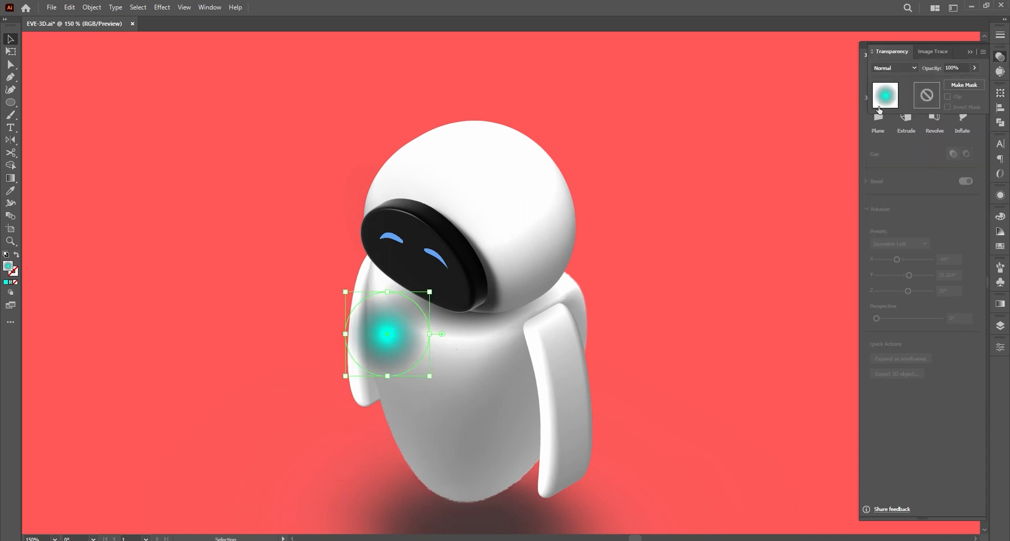
click(895, 68)
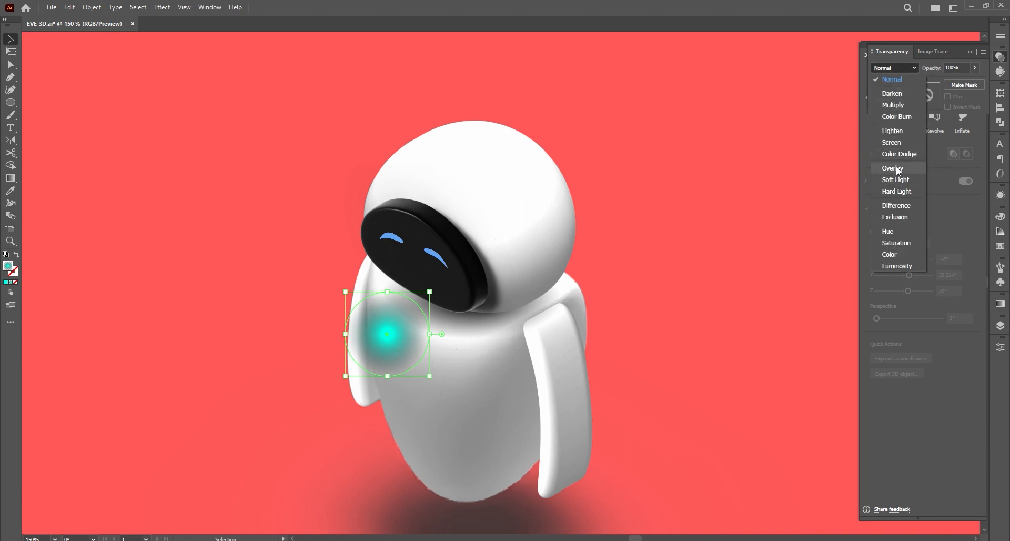
click(898, 142)
click(896, 69)
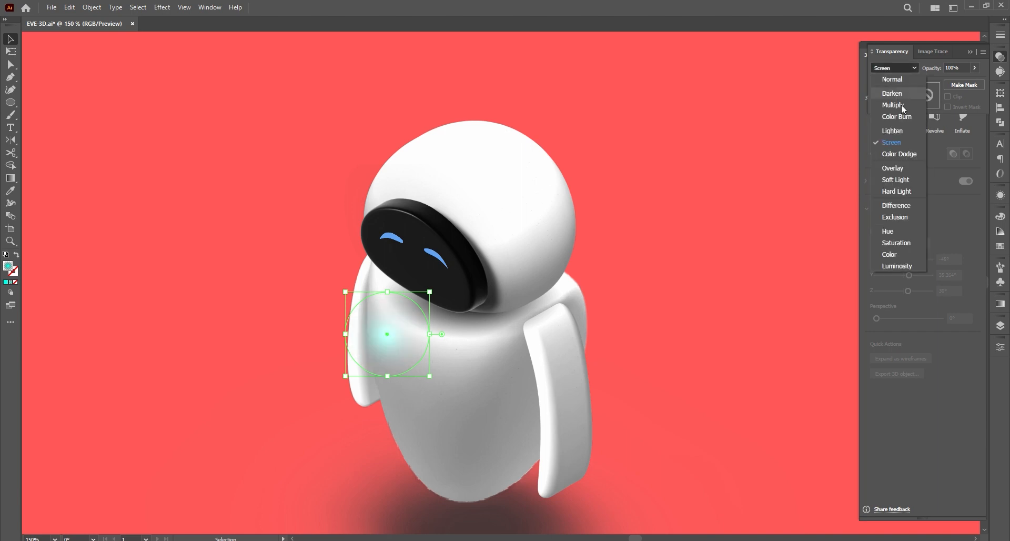
click(908, 183)
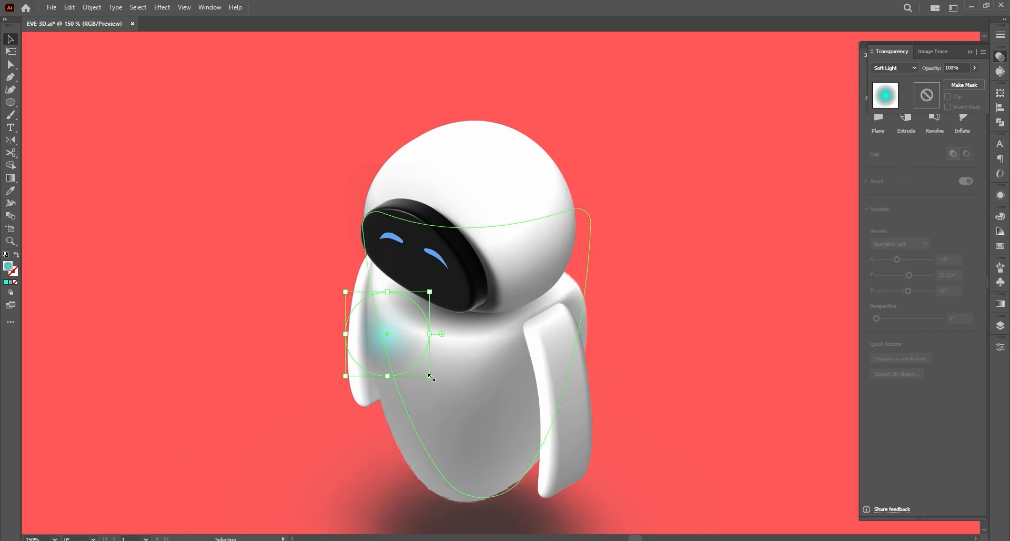
Shrink the cyan glow into a narrower ellipse and line up copies of it diagonally across the chest
mouse_move(430, 376)
mouse_down()
mouse_move(442, 380)
mouse_move(383, 333)
mouse_move(444, 377)
mouse_up()
alt+scroll(387, 338, up, 2)
alt+scroll(445, 377, down, 2)
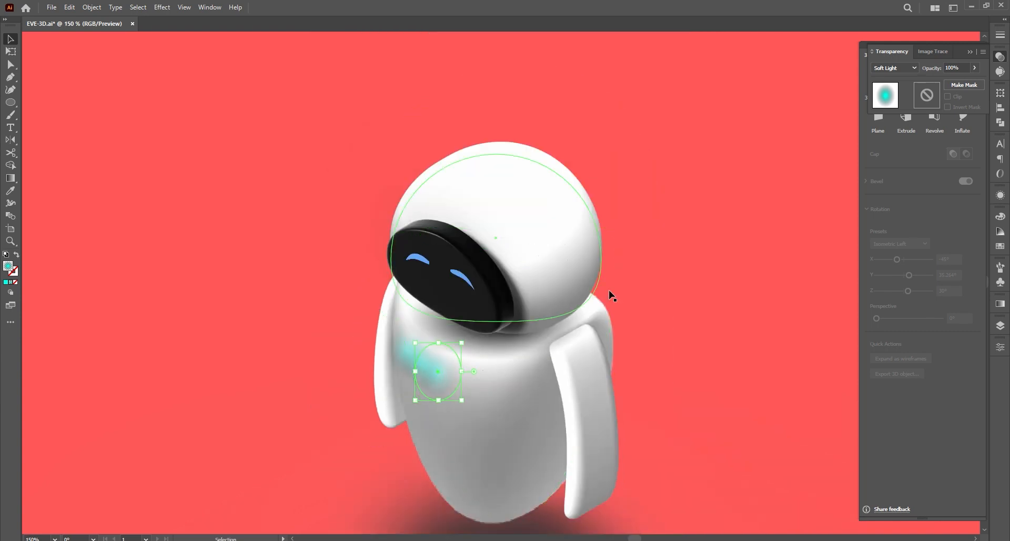
key(ctrl+shift+a)
click(443, 379)
drag(444, 379, 458, 388)
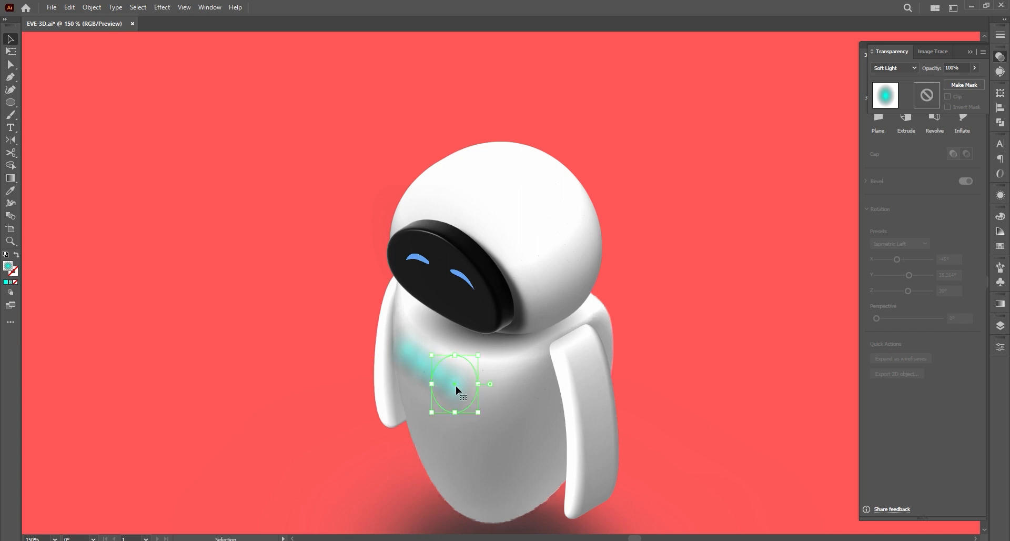
Change the inner gradient stop of the last glow in the chest row to red d40017
double_click(9, 270)
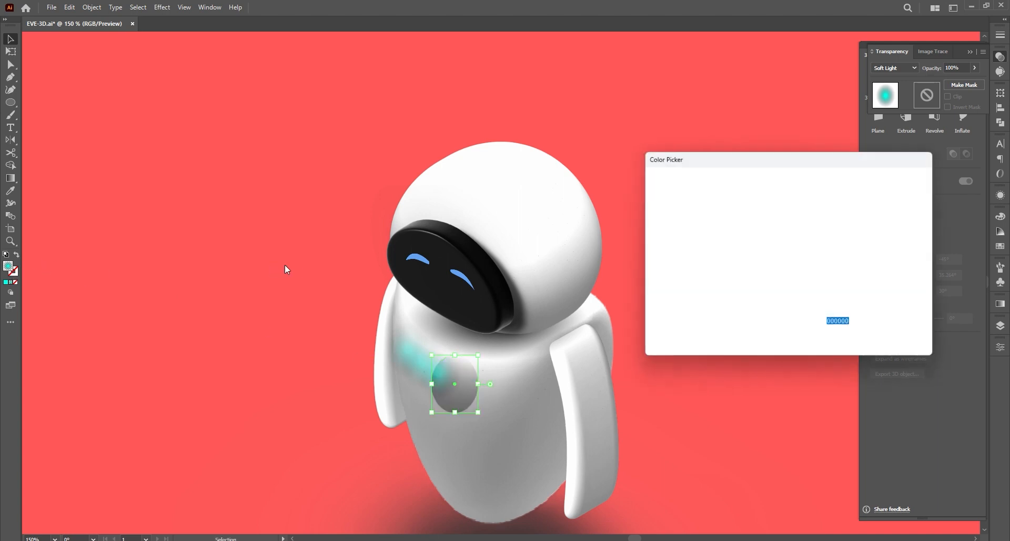
click(900, 195)
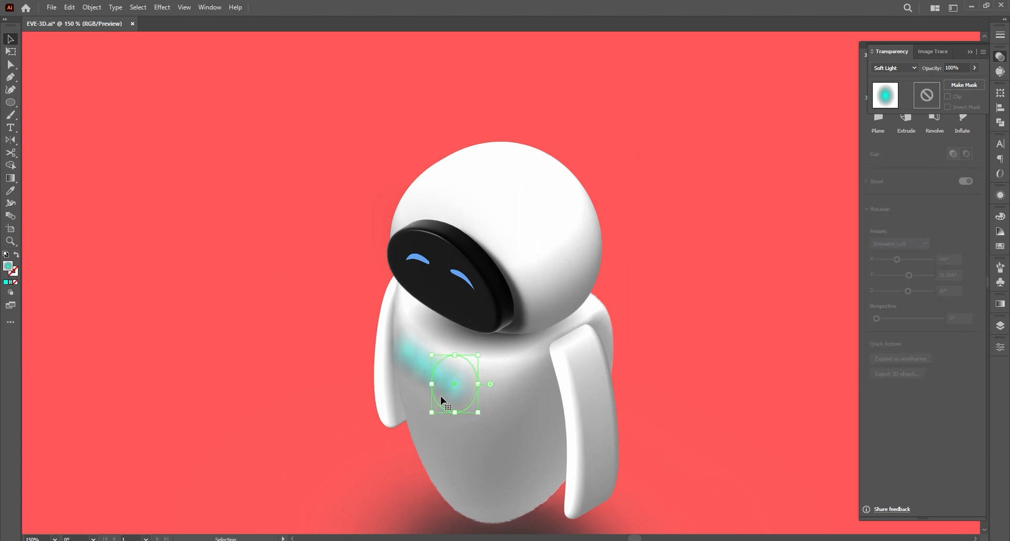
key(g)
double_click(458, 384)
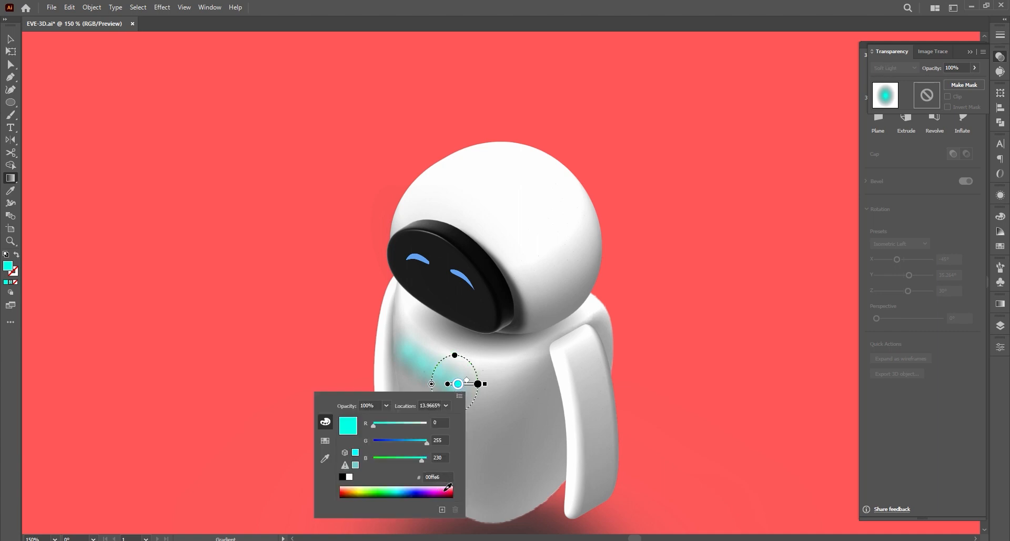
drag(447, 487, 452, 483)
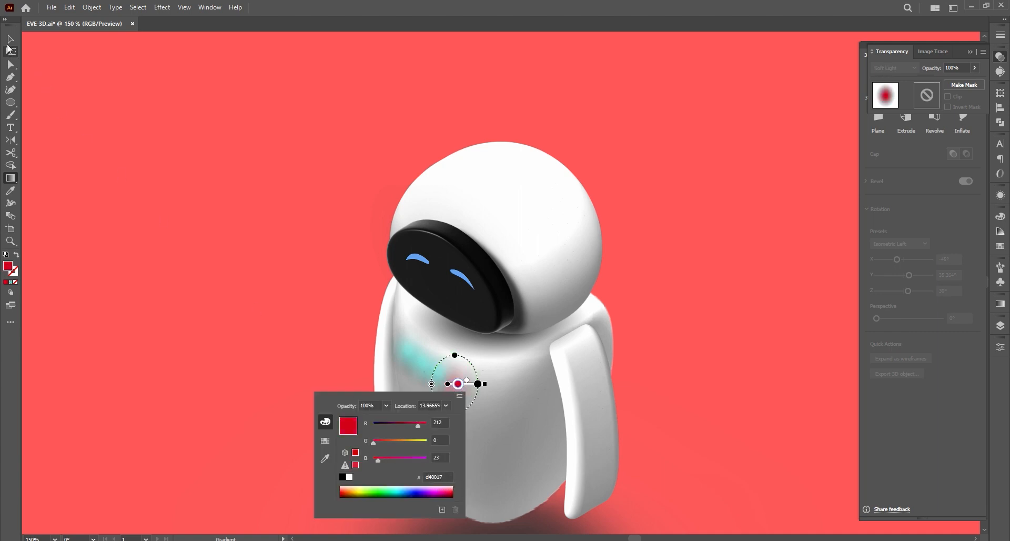
key(Escape)
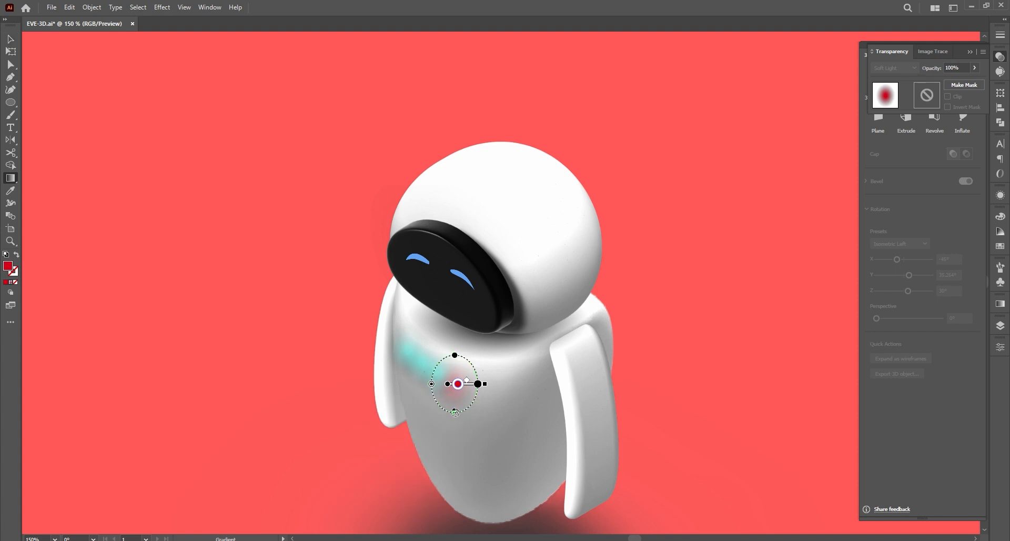
key(v)
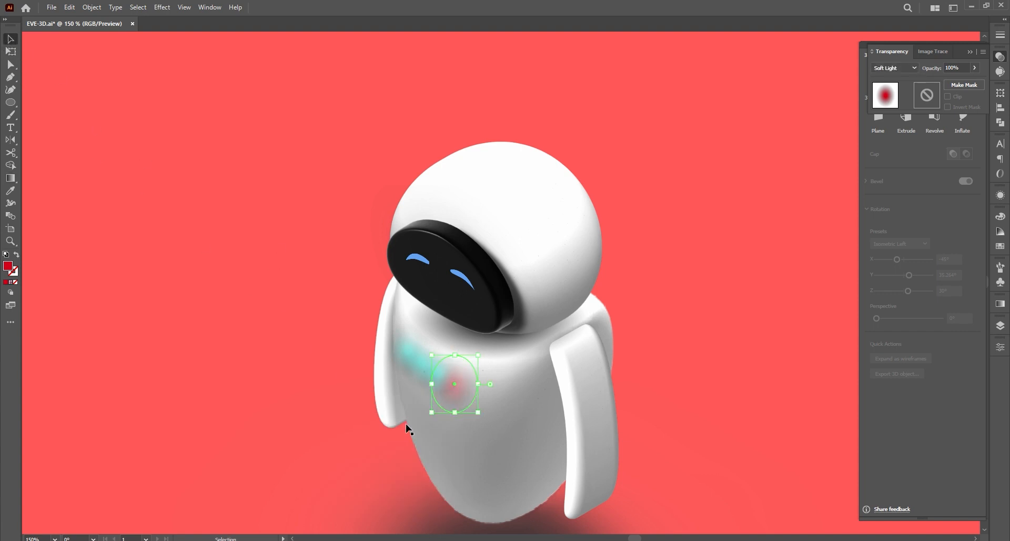
Adjust the red glow's shape at the end of the chest lights and deselect it
mouse_move(455, 410)
mouse_down()
mouse_move(468, 431)
mouse_move(456, 392)
mouse_up()
click(651, 353)
drag(534, 390, 498, 314)
key(ctrl+minus)
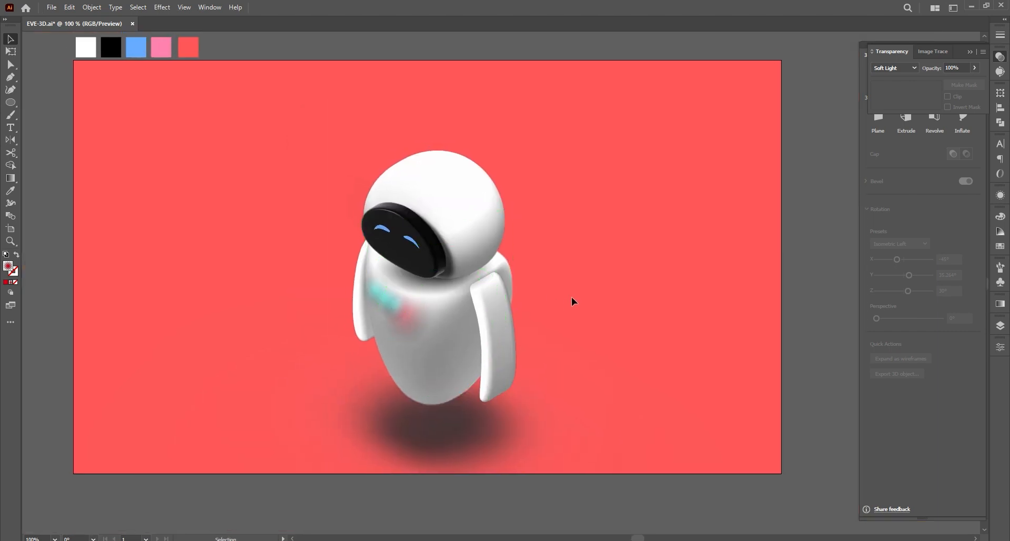
key(a)
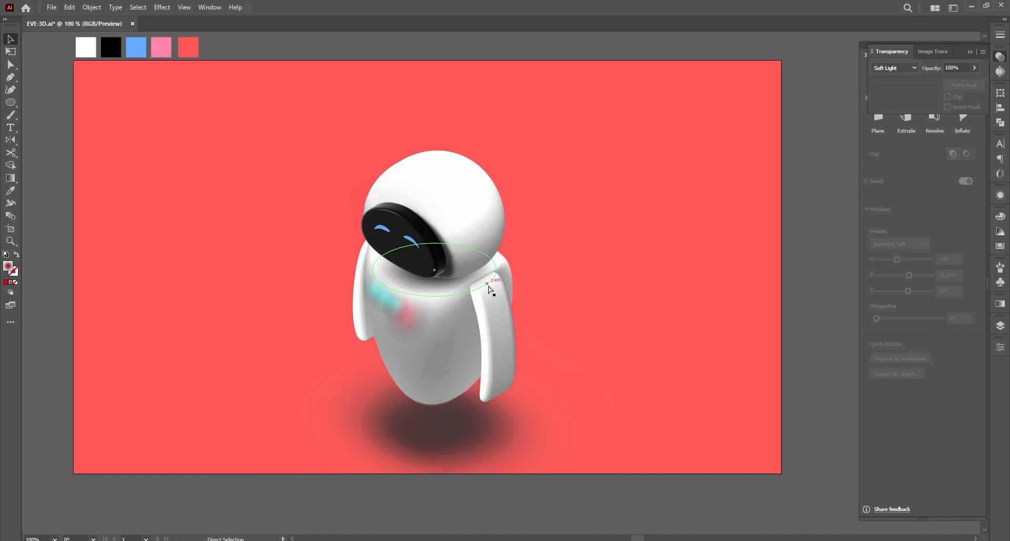